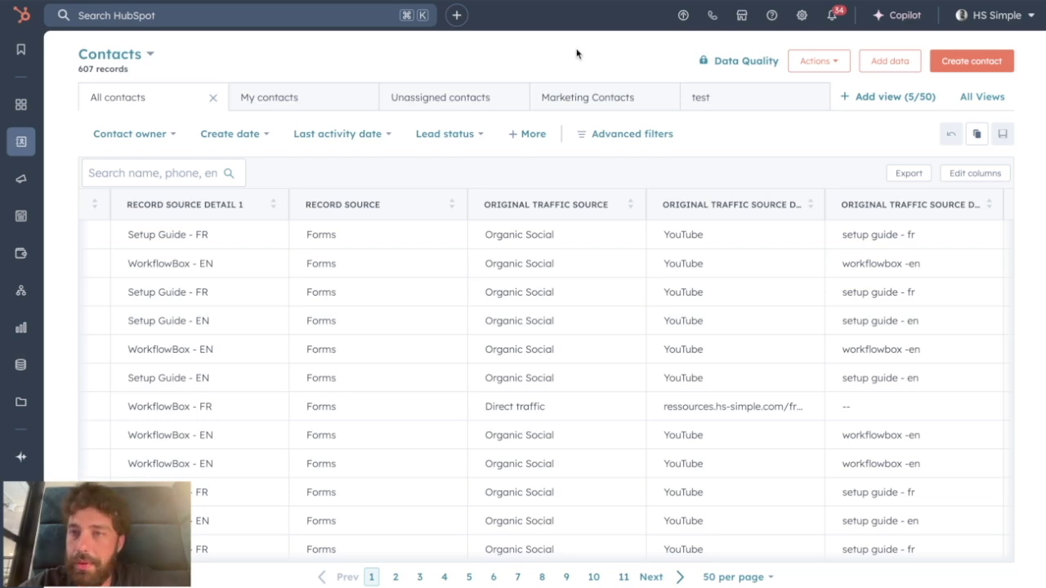
# Open Manage Duplicates from the Contacts Actions menu, noting 16 issues (13 contacts) and the Operations Hub Professional bulk-merge requirement
pyautogui.click(818, 65)
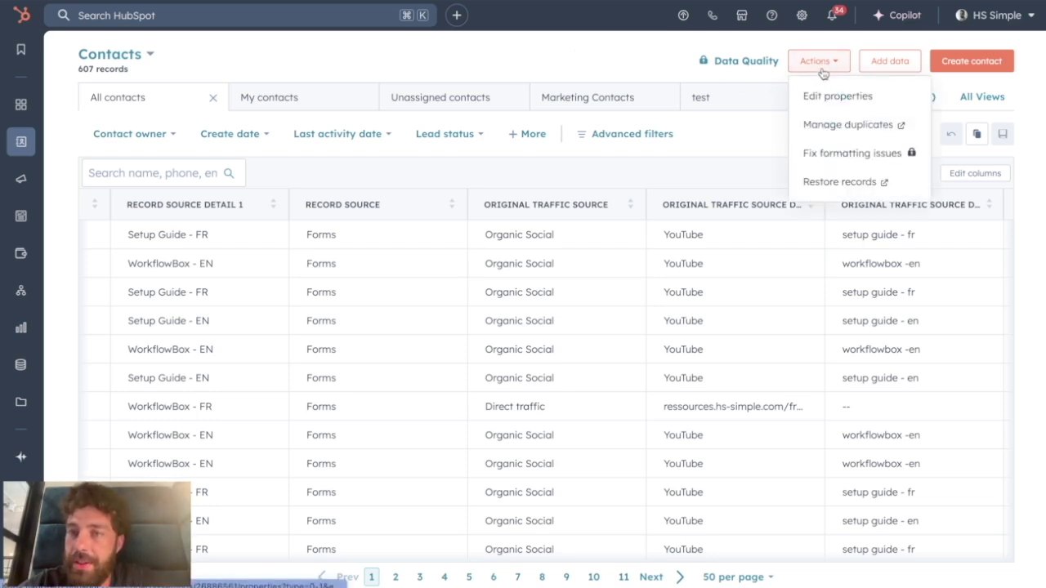
pyautogui.click(827, 125)
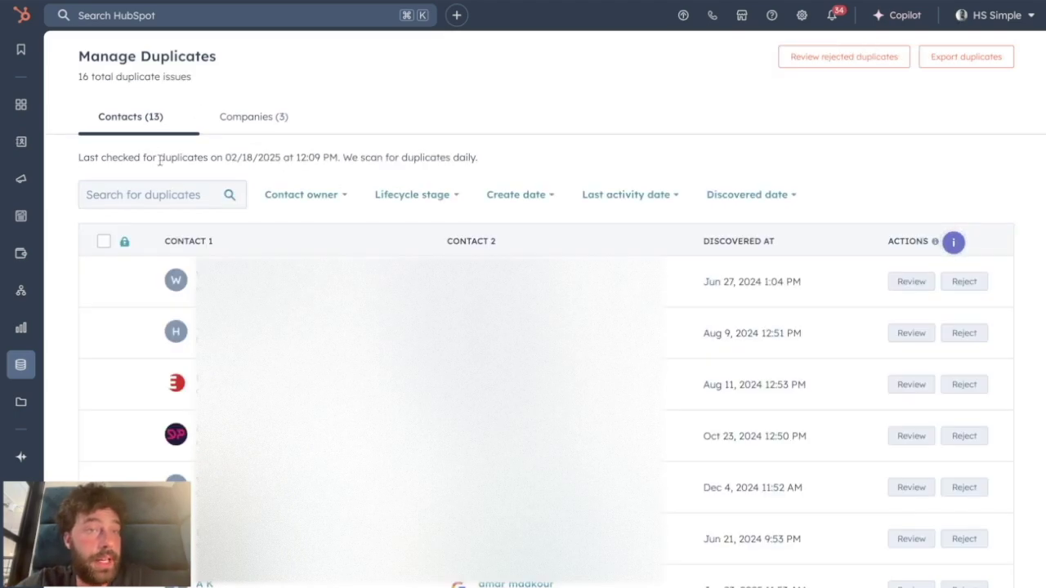
pyautogui.moveTo(77, 76); pyautogui.dragTo(194, 75)
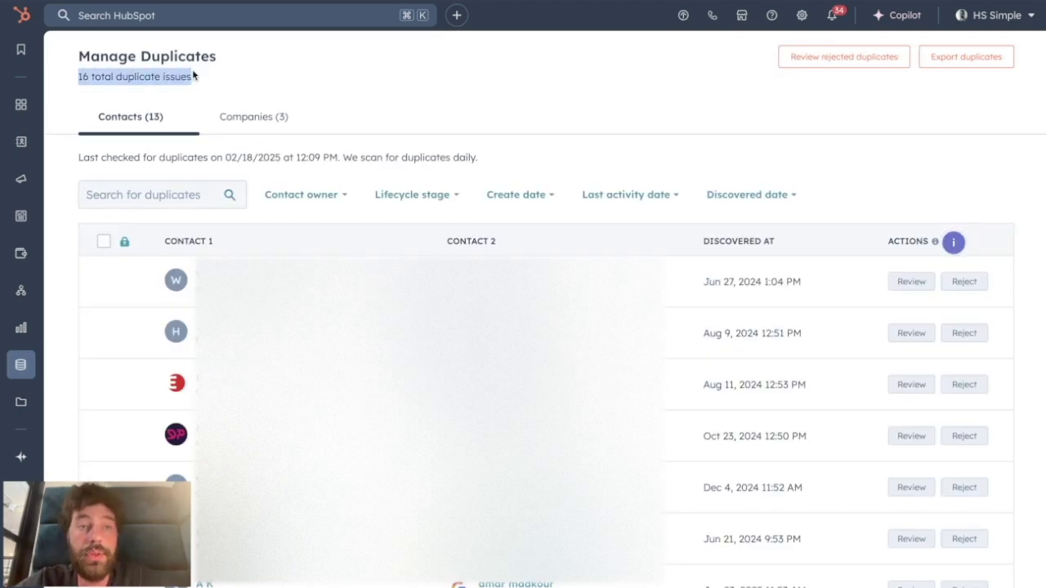
pyautogui.moveTo(264, 98); pyautogui.dragTo(71, 112)
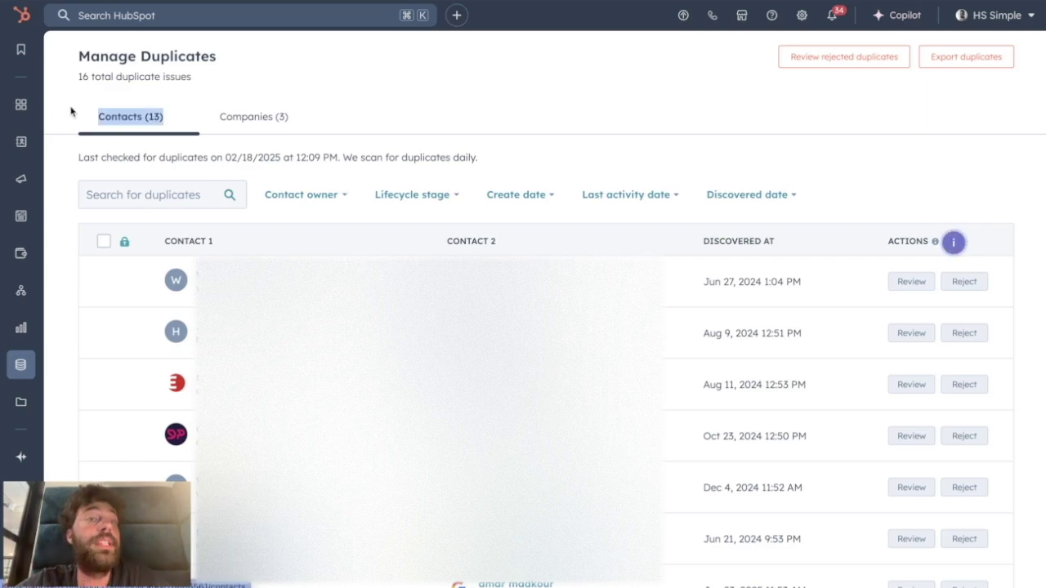
pyautogui.click(70, 112)
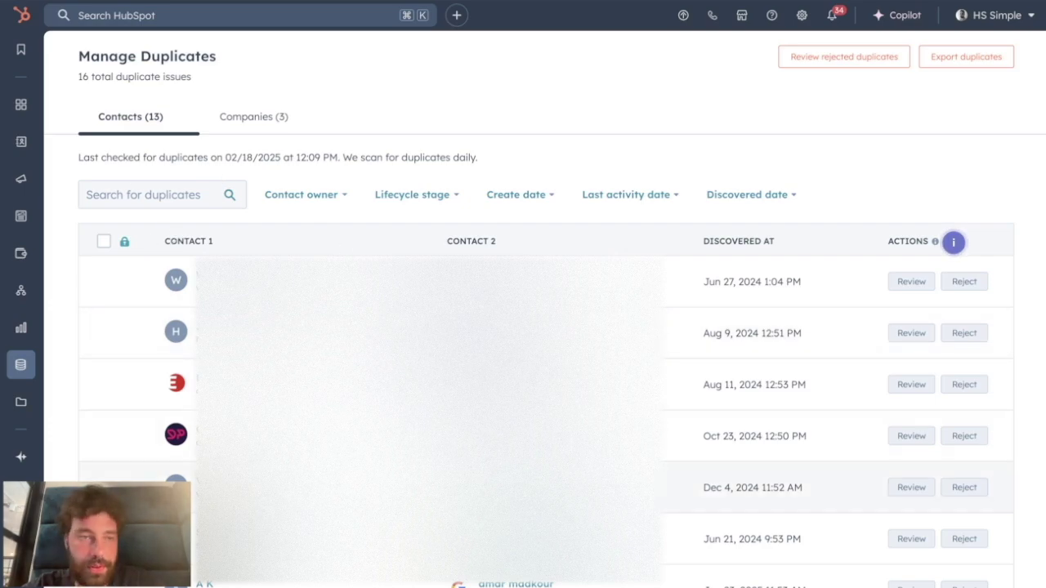
pyautogui.click(103, 243)
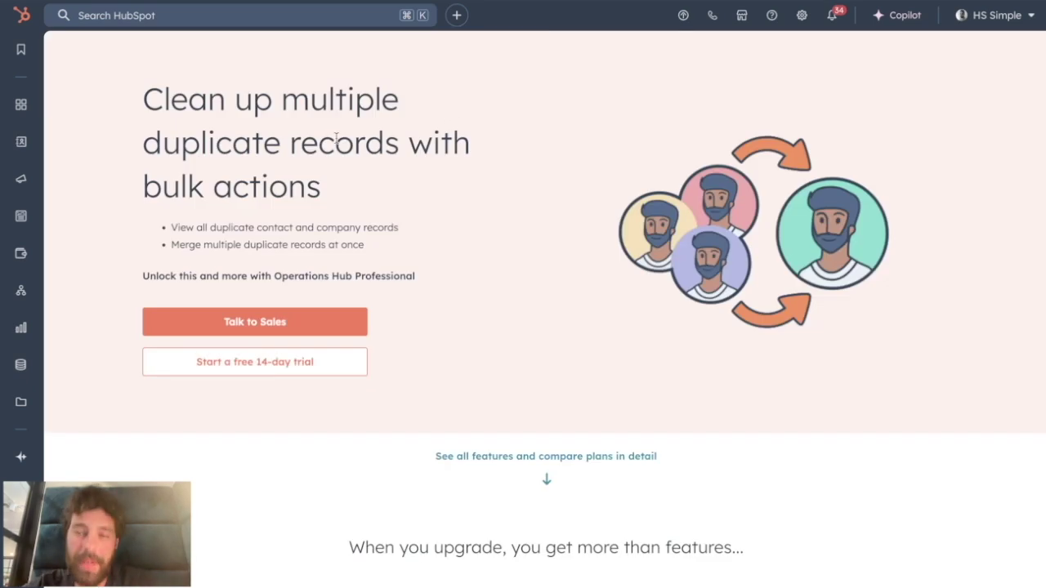
pyautogui.moveTo(232, 275); pyautogui.dragTo(418, 277)
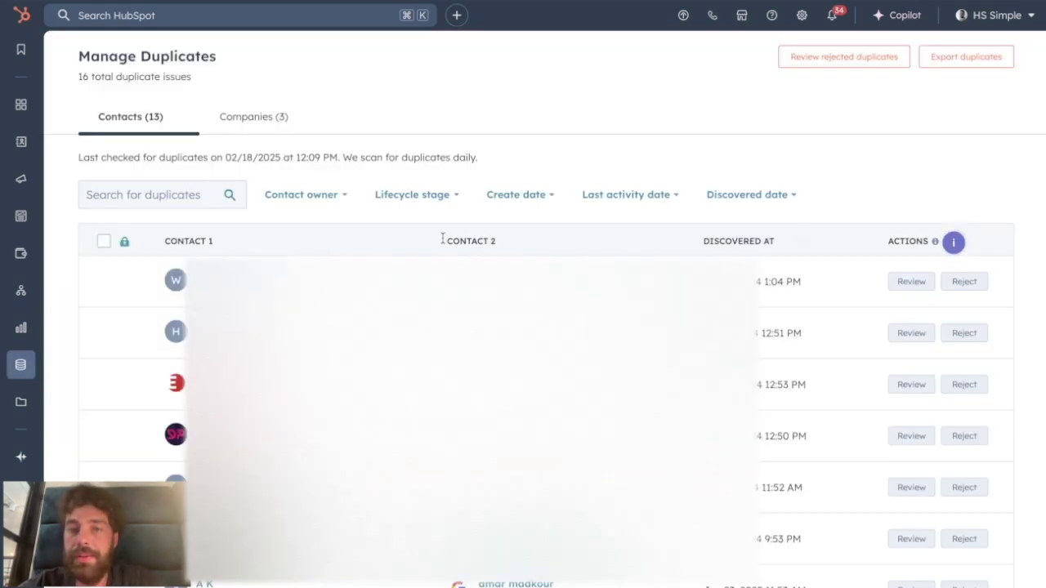
# Review the first duplicate contact pair and merge it, keeping the left-hand record as primary
pyautogui.click(913, 283)
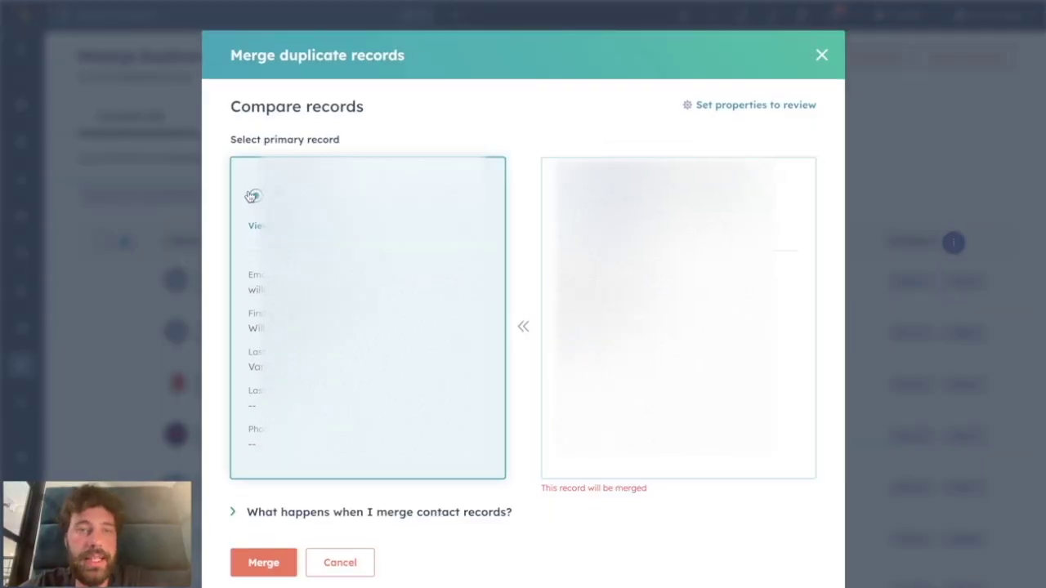
pyautogui.click(548, 212)
pyautogui.click(256, 194)
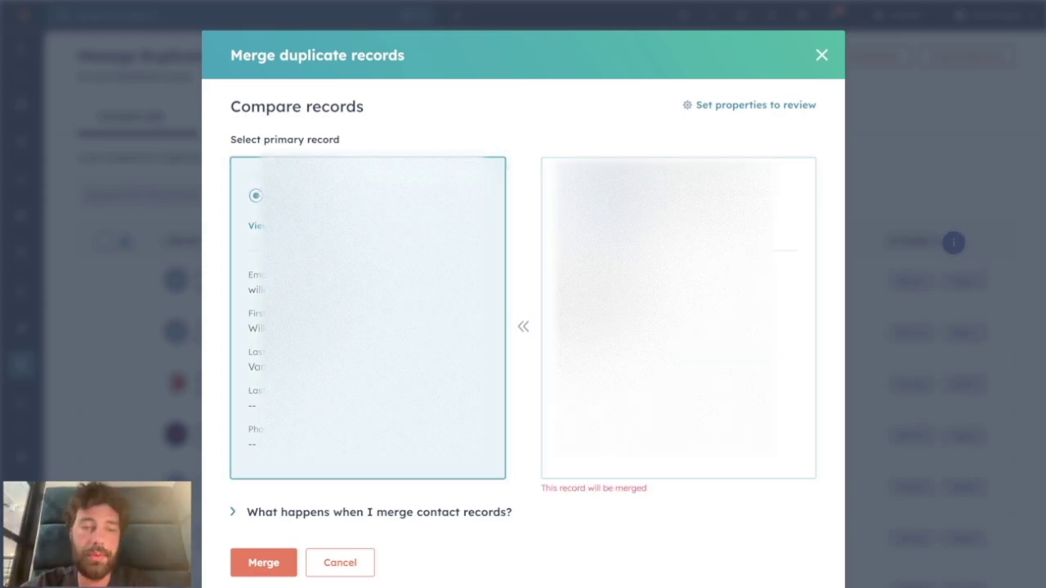
pyautogui.click(263, 562)
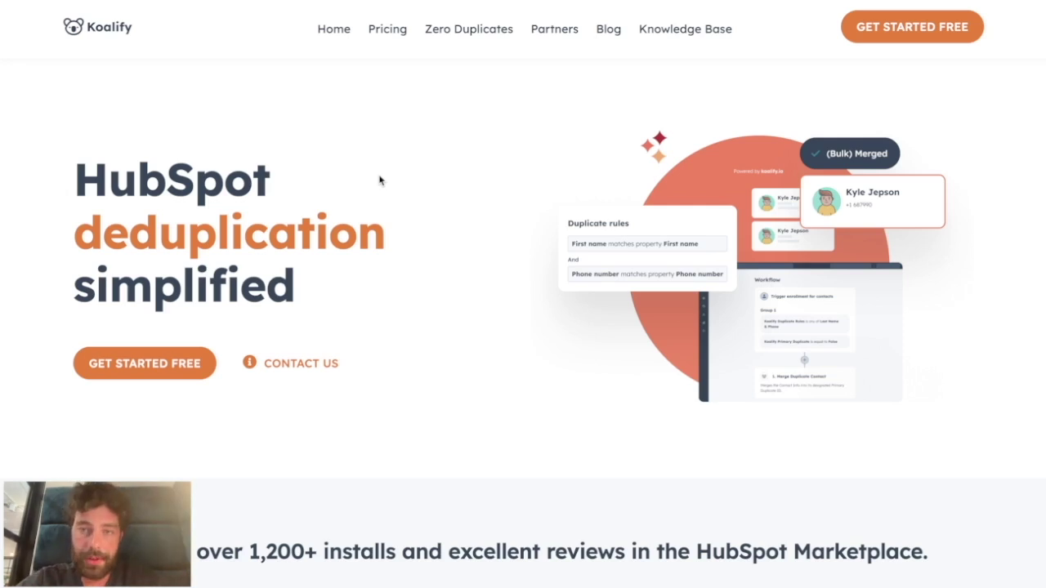
# Scroll through Koalify's HubSpot deduplication homepage
pyautogui.scroll(-1, 379, 180)
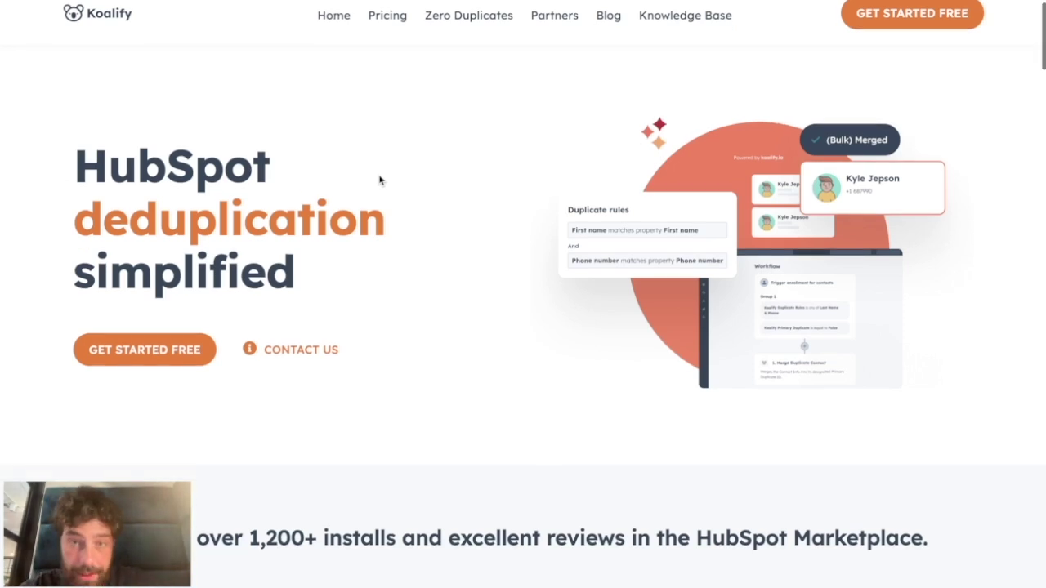
pyautogui.scroll(1, 379, 179)
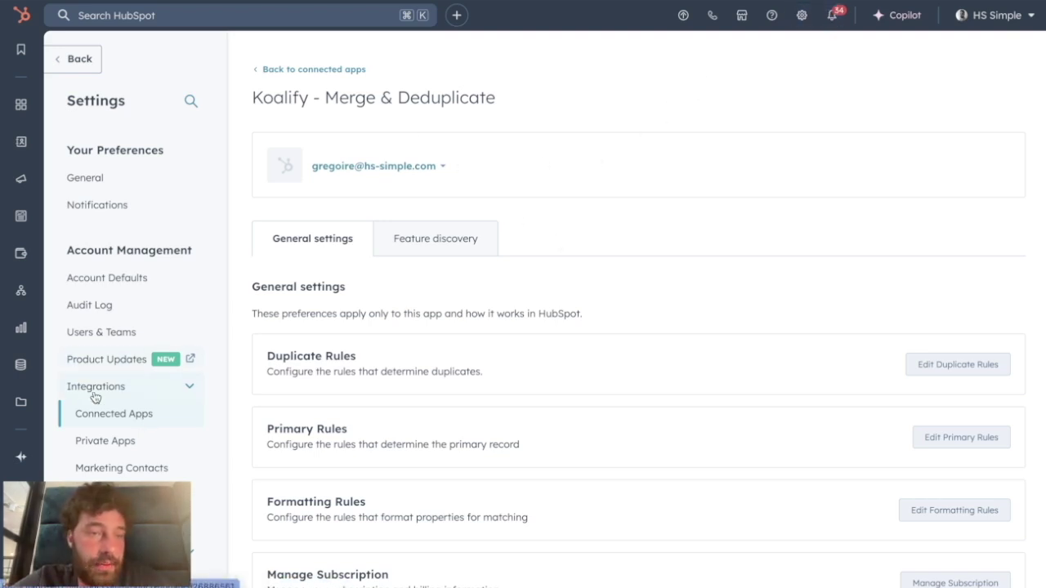
# Review the Koalify - Merge & Deduplicate settings page, highlighting the duplicate and primary rule descriptions
pyautogui.moveTo(252, 99); pyautogui.dragTo(541, 101)
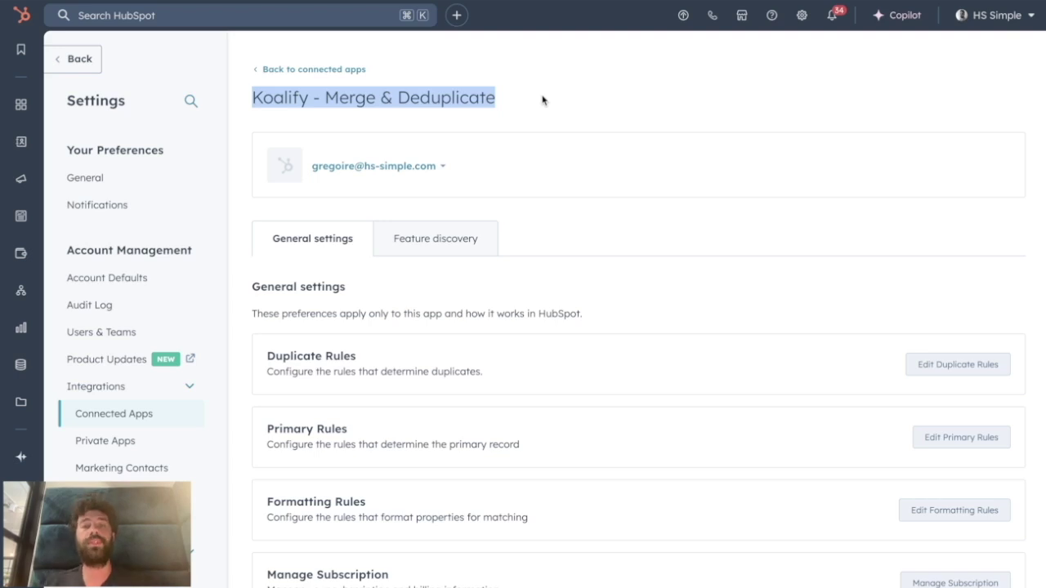
pyautogui.scroll(-2, 542, 100)
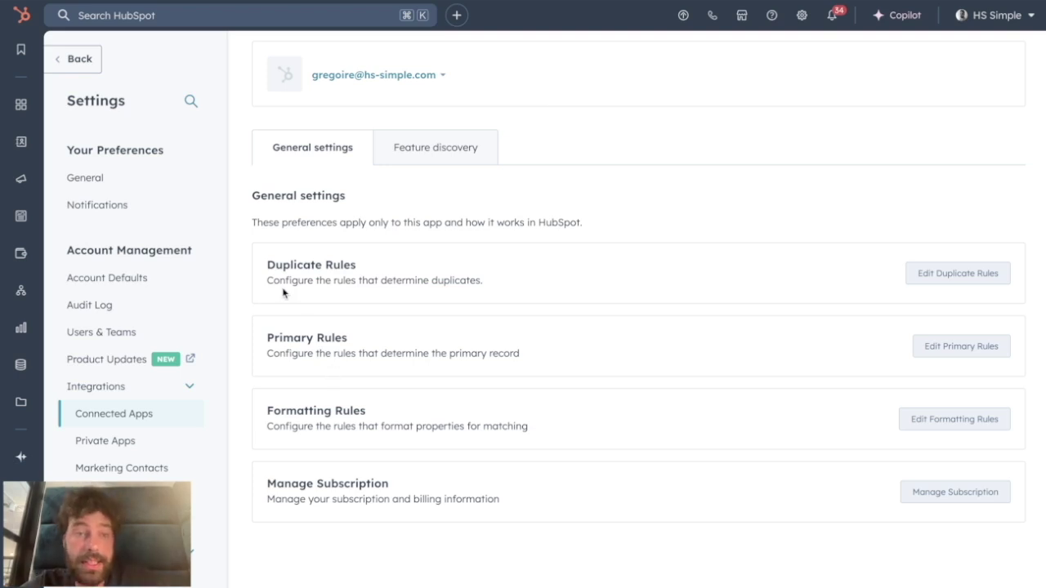
pyautogui.moveTo(267, 278); pyautogui.dragTo(375, 412)
pyautogui.click(427, 408)
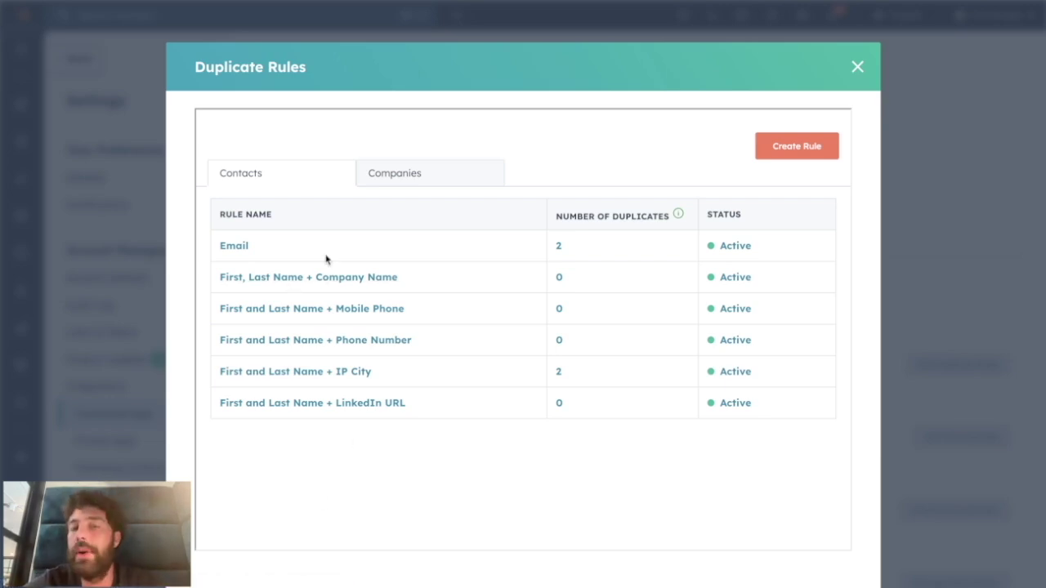
# Create a contact duplicate rule 'Company URL + FN LN' matching on First Name, Last Name and Company URL
pyautogui.click(771, 146)
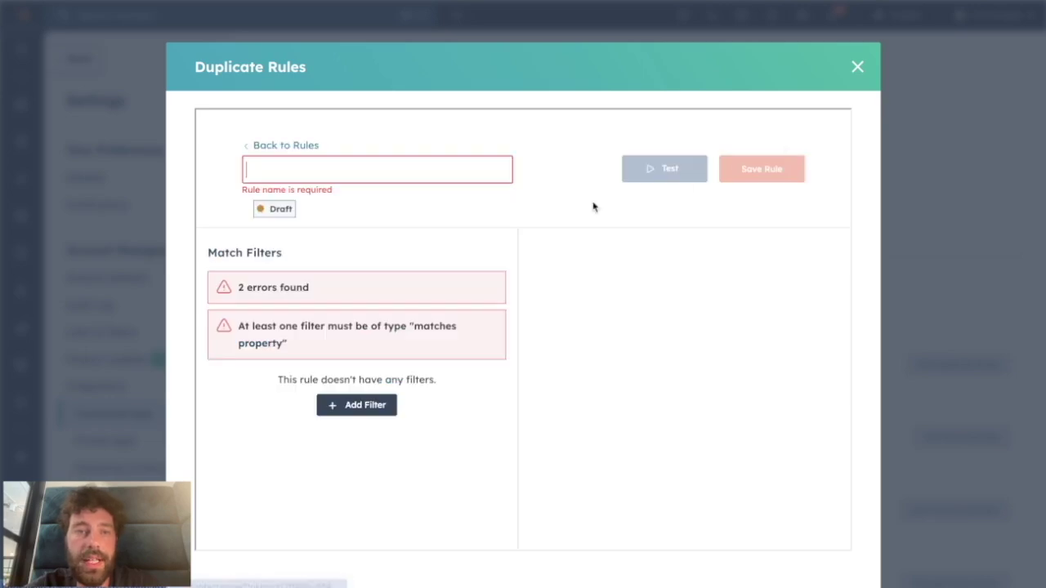
pyautogui.write('Company URL ')
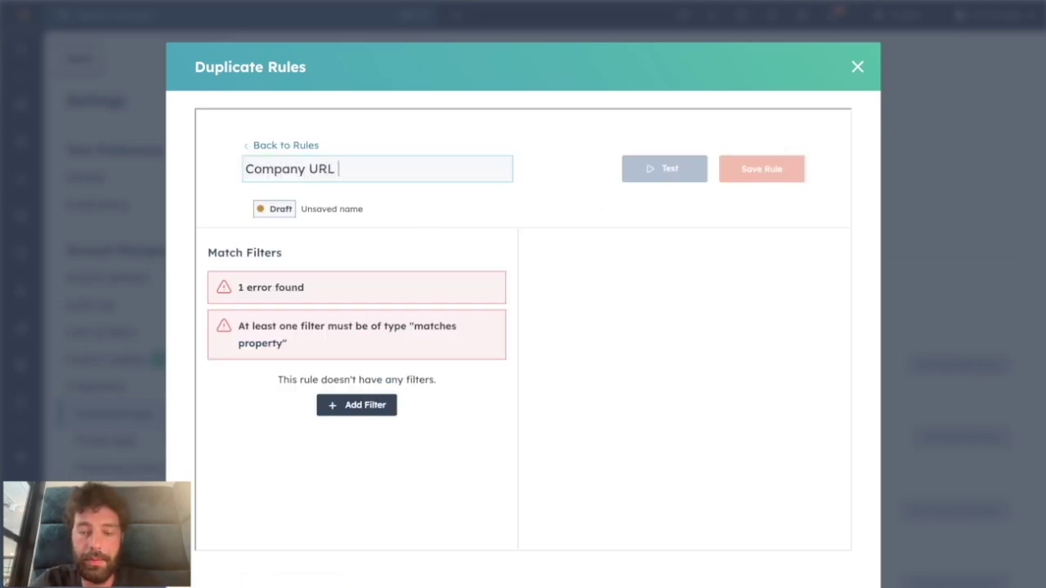
pyautogui.write('+ FN LN')
pyautogui.click(356, 404)
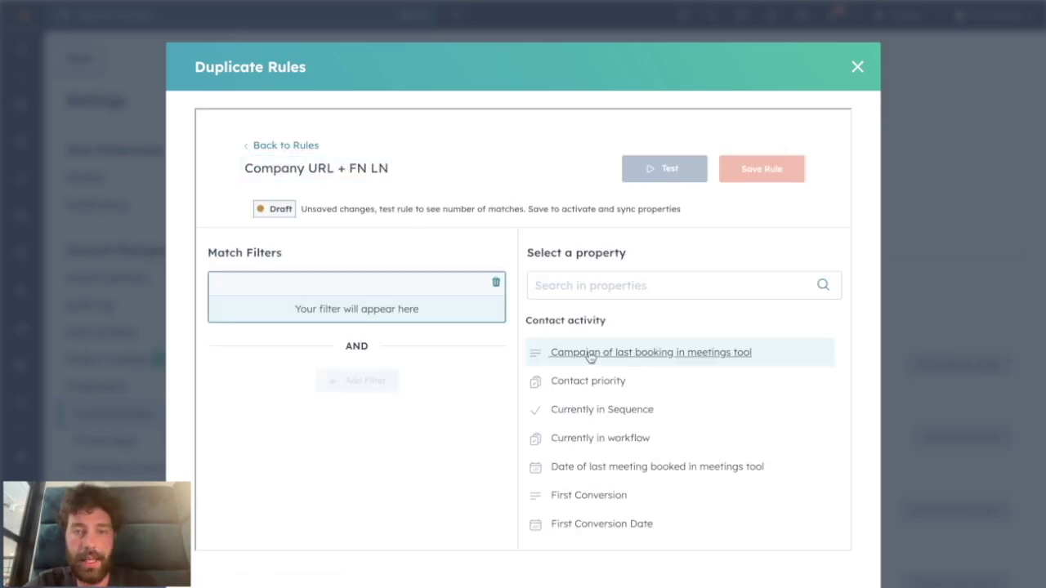
pyautogui.click(575, 285)
pyautogui.write('first n')
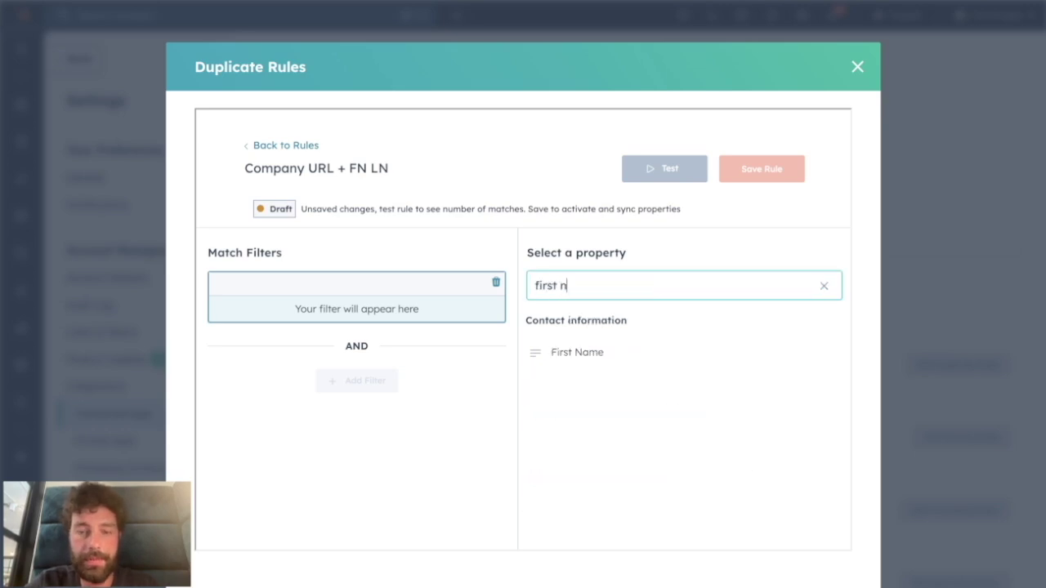
pyautogui.click(576, 352)
pyautogui.click(374, 389)
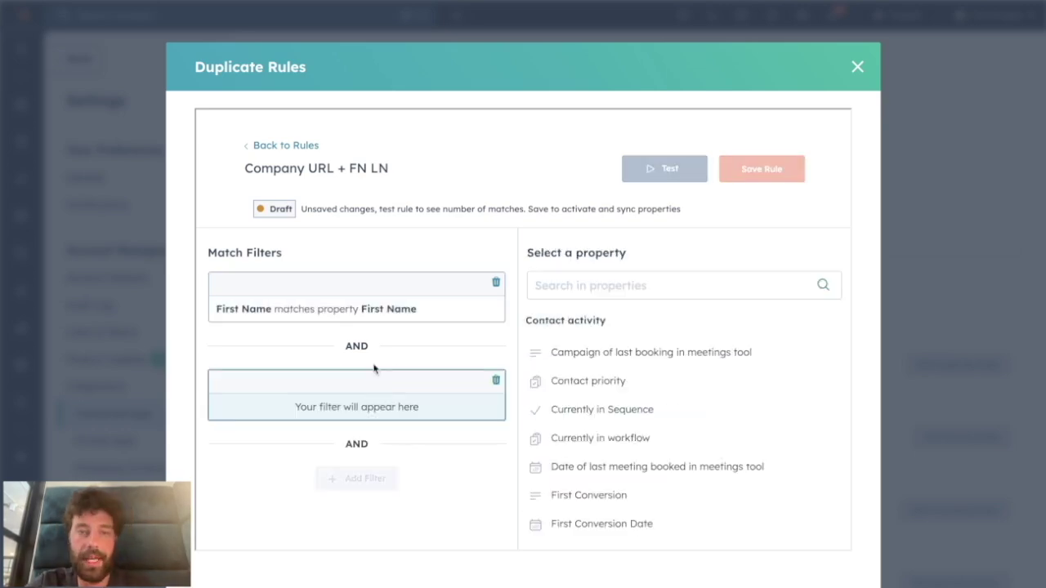
pyautogui.write('last name')
pyautogui.click(602, 352)
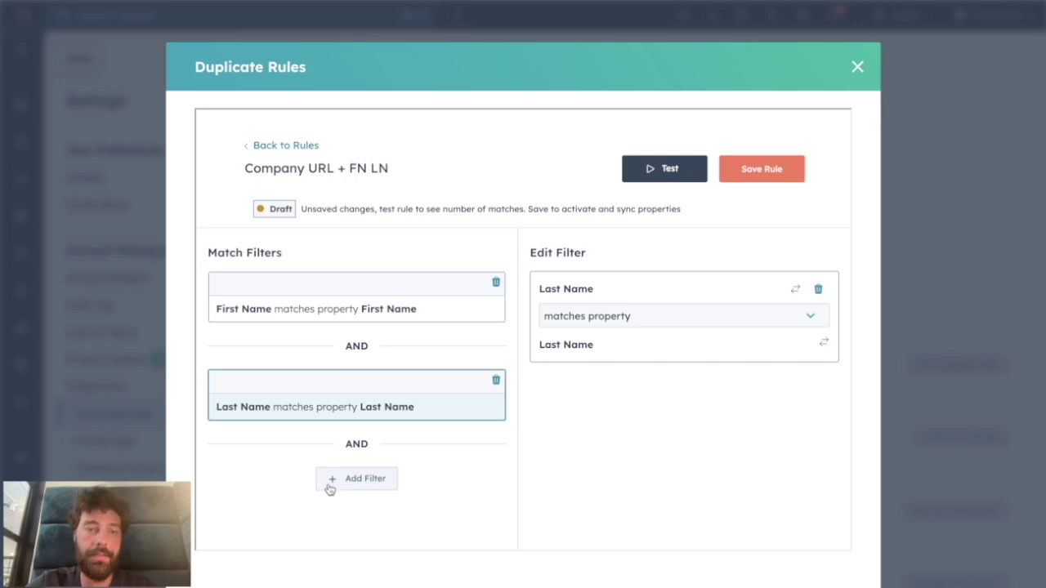
pyautogui.click(329, 488)
pyautogui.write('compa')
pyautogui.click(614, 377)
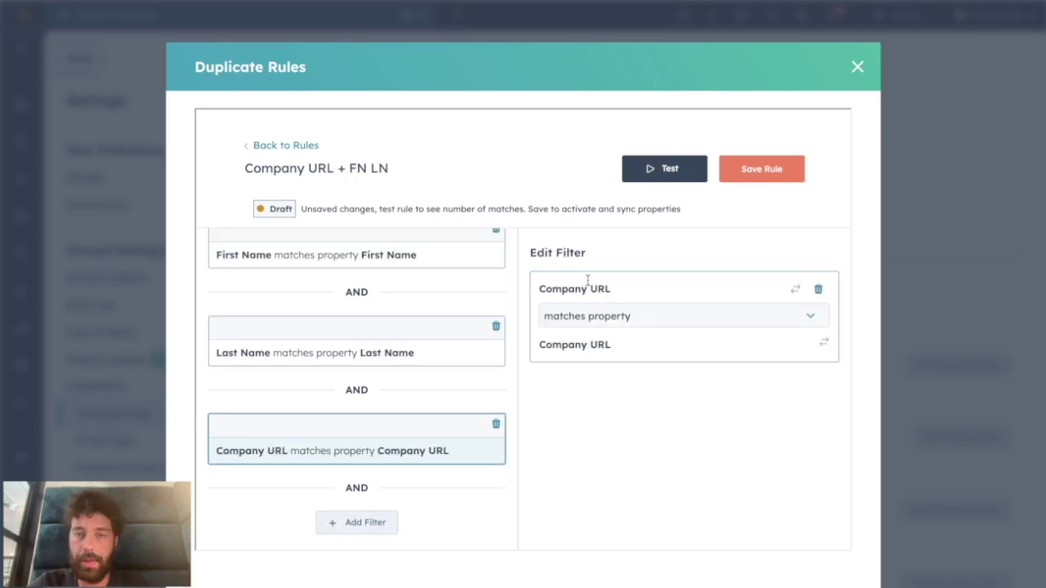
# Test the rule's estimated duplicates, then save it as an active rule
pyautogui.click(659, 169)
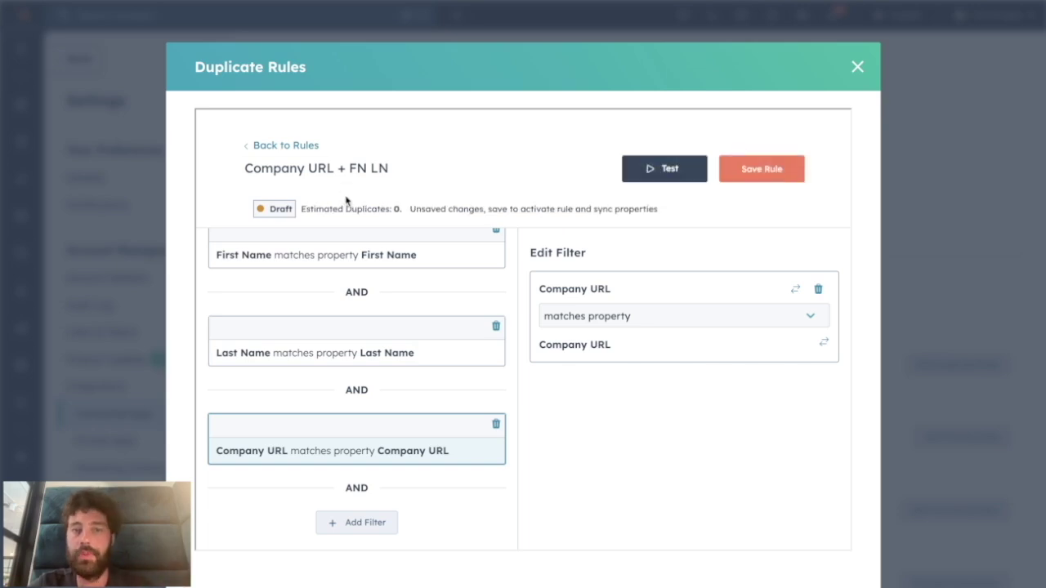
pyautogui.moveTo(387, 211); pyautogui.dragTo(306, 211)
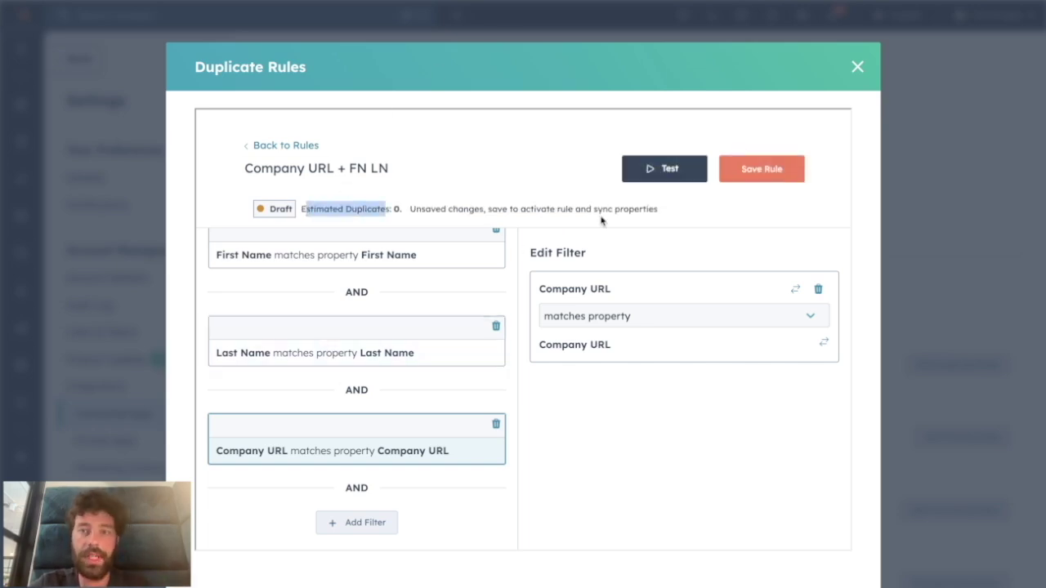
pyautogui.scroll(2, 301, 341)
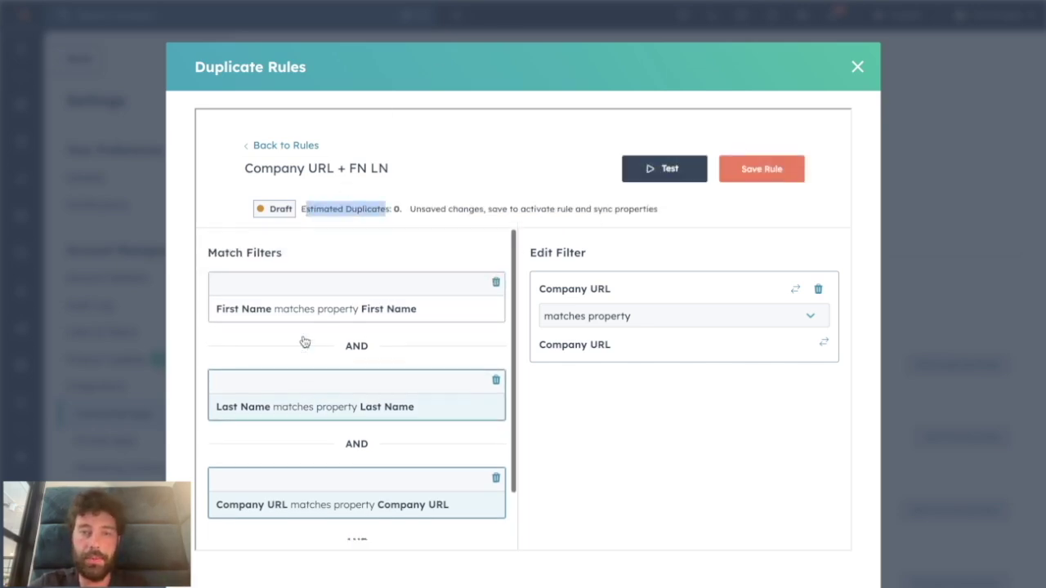
pyautogui.click(743, 173)
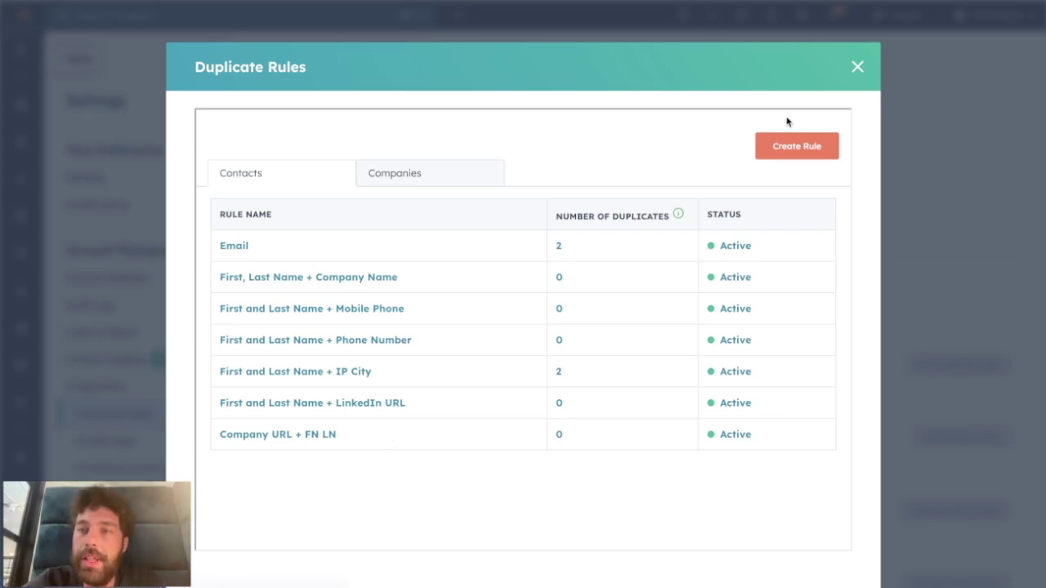
# Close the Duplicate Rules window and open the Primary Rules settings
pyautogui.click(857, 67)
pyautogui.scroll(-2, 458, 391)
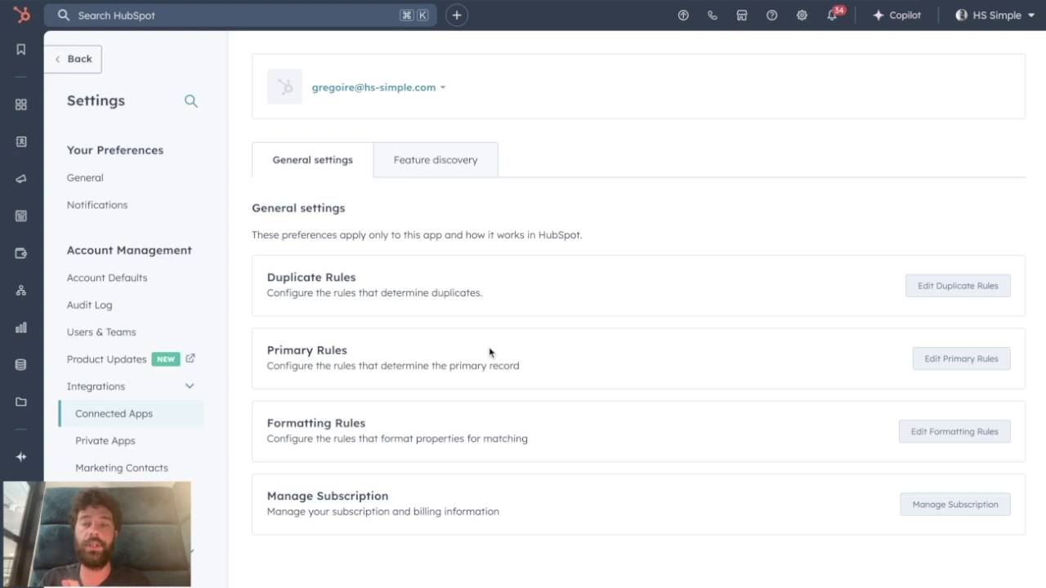
pyautogui.click(941, 361)
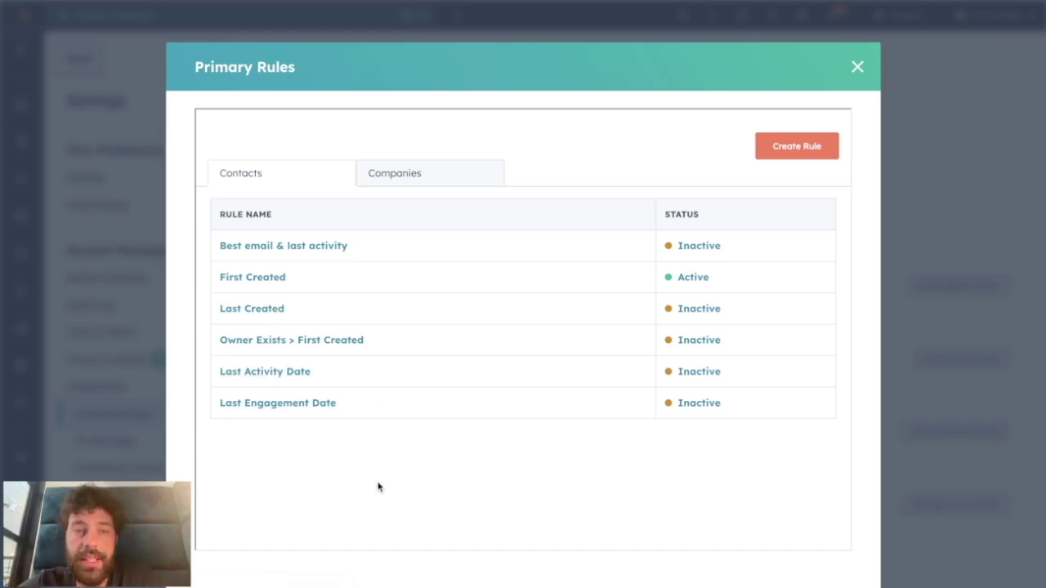
# Activate the Last Created primary rule for contacts and close the Primary Rules window
pyautogui.click(813, 147)
pyautogui.click(361, 390)
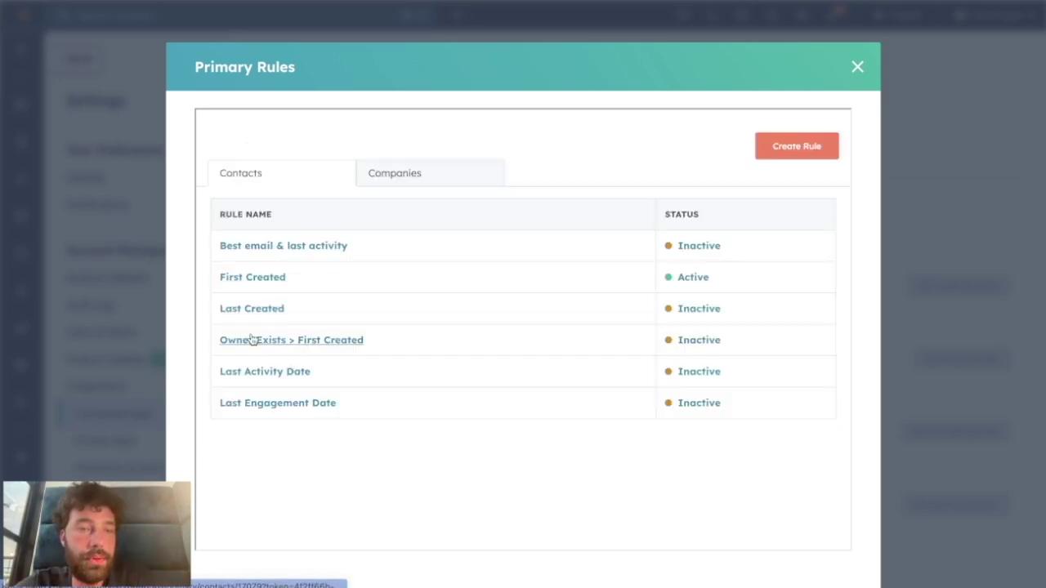
pyautogui.click(252, 308)
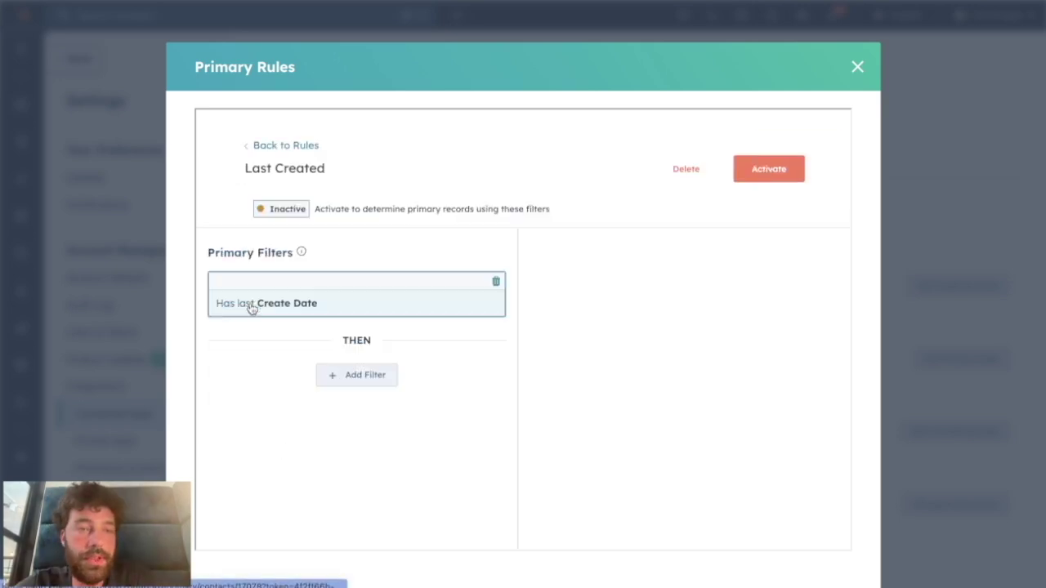
pyautogui.click(790, 172)
pyautogui.press('Return')
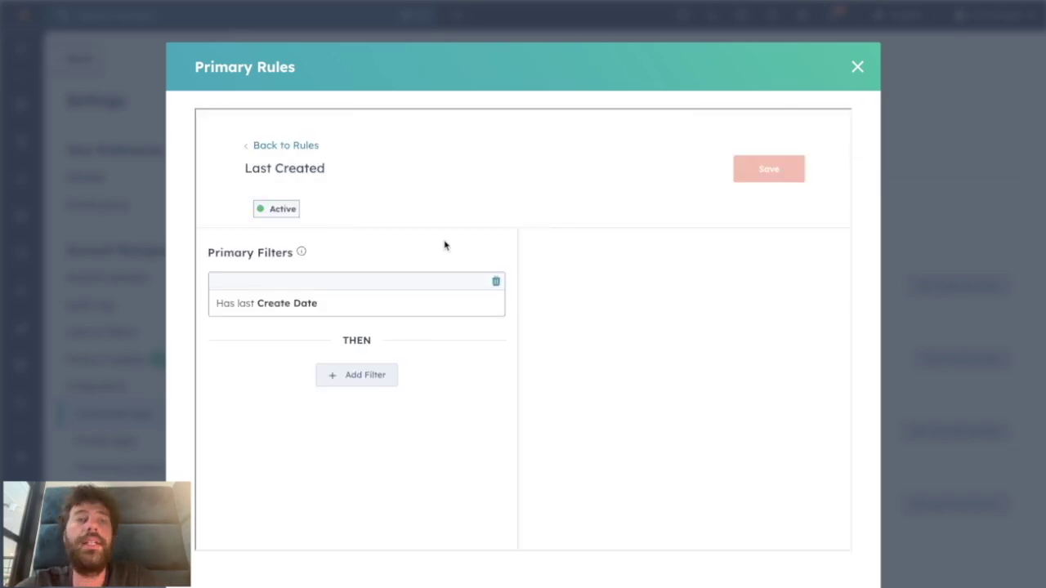
pyautogui.press('Escape')
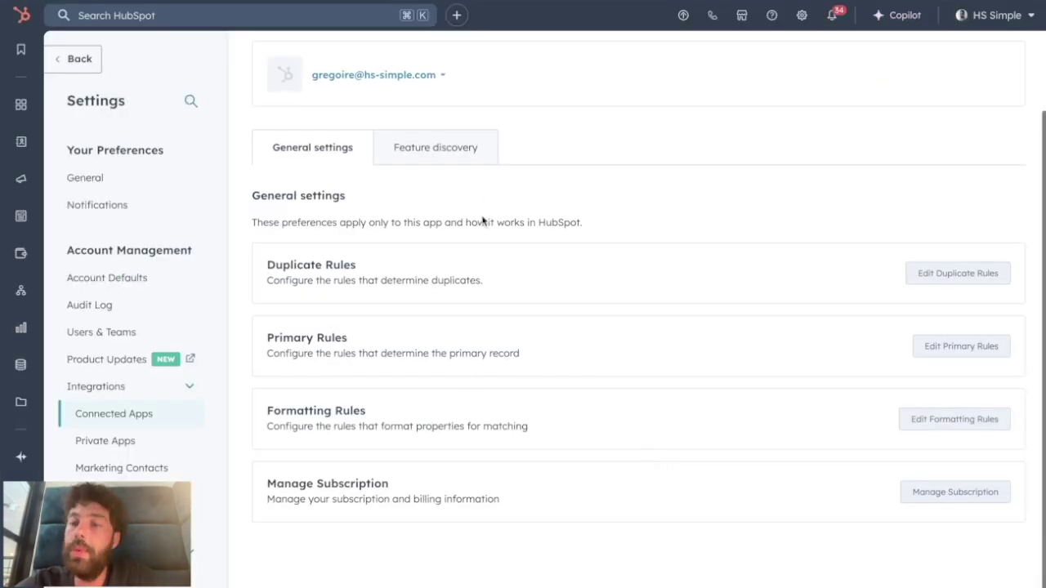
# Open the contact Formatting Rules from the Formatting Rules section
pyautogui.moveTo(275, 411); pyautogui.dragTo(400, 413)
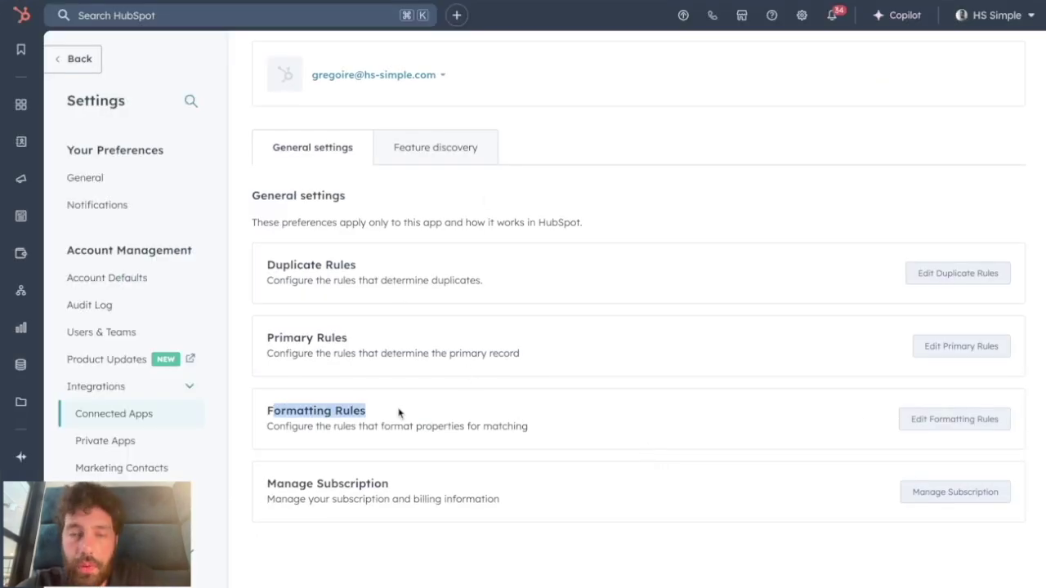
pyautogui.click(913, 420)
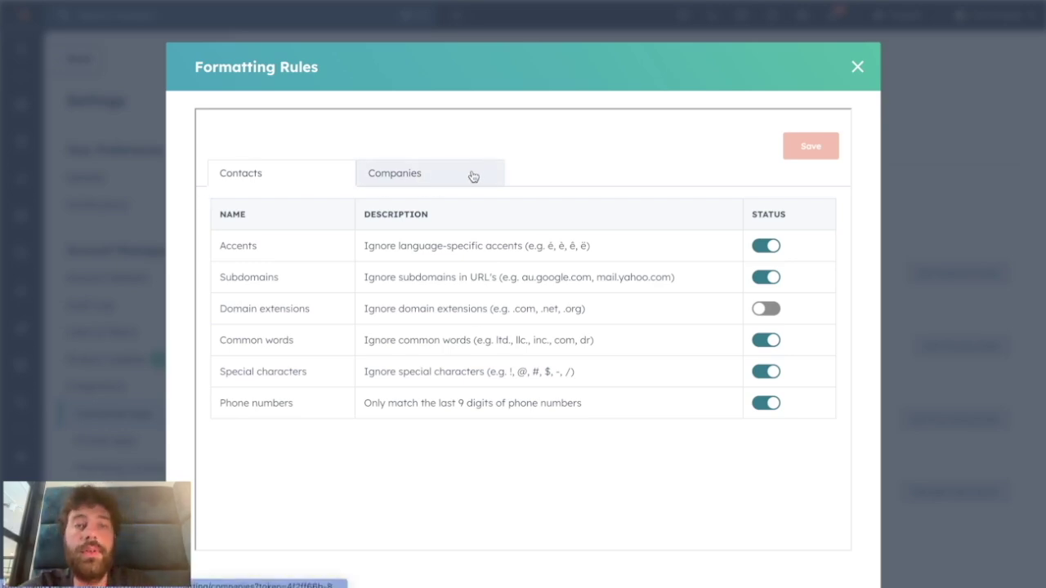
# Close Formatting Rules, point out the Duplicate and Primary Rules sections, then open a contact record
pyautogui.click(859, 67)
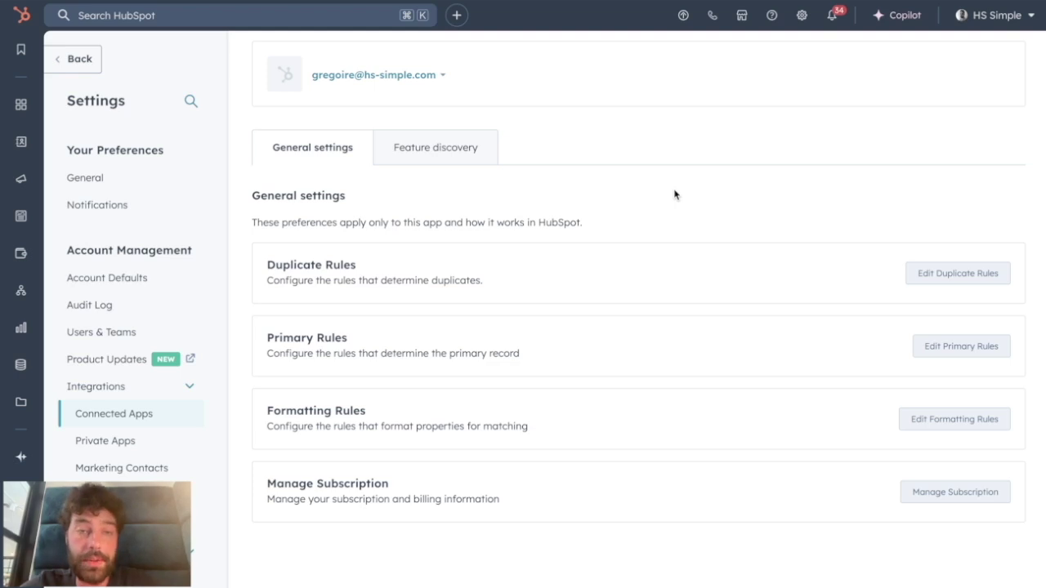
pyautogui.moveTo(266, 265); pyautogui.dragTo(379, 272)
pyautogui.moveTo(267, 337); pyautogui.dragTo(372, 340)
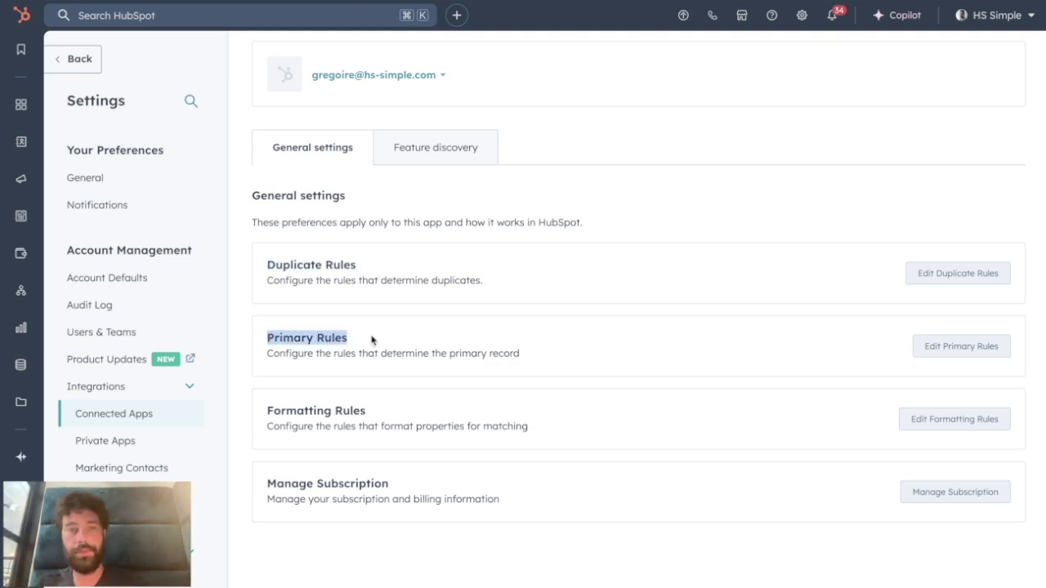
pyautogui.click(353, 263)
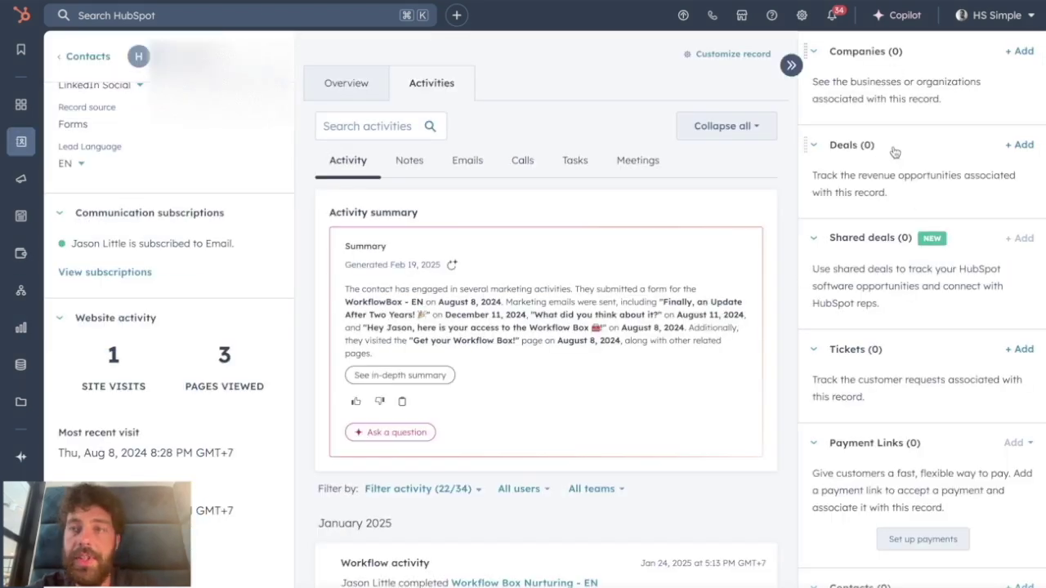
# Scroll to the flagged Contact Duplicate in the sidebar and choose Merge in current contact
pyautogui.scroll(-15, 889, 163)
pyautogui.scroll(-5, 889, 163)
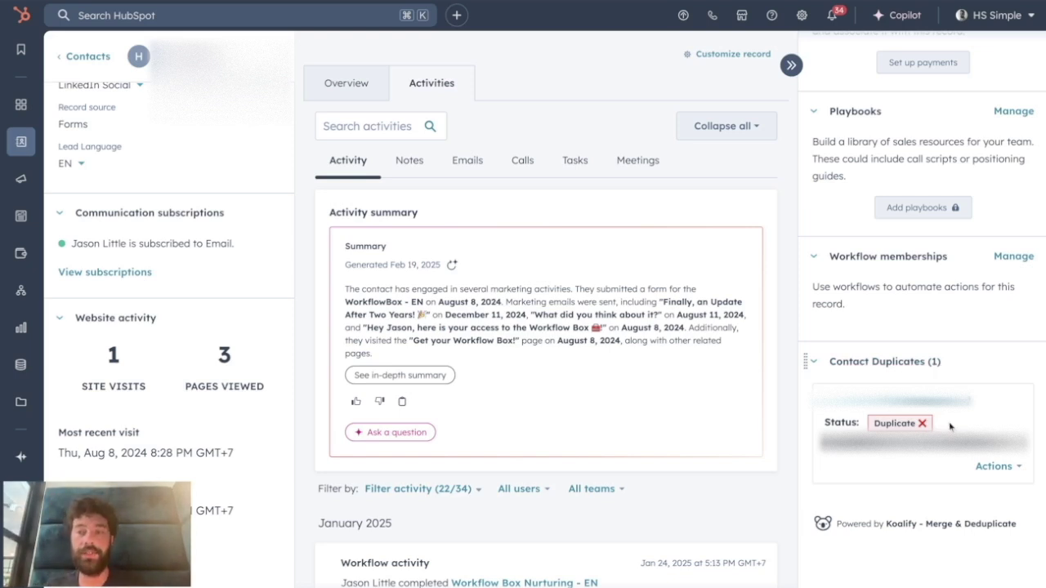
pyautogui.click(995, 465)
pyautogui.click(934, 508)
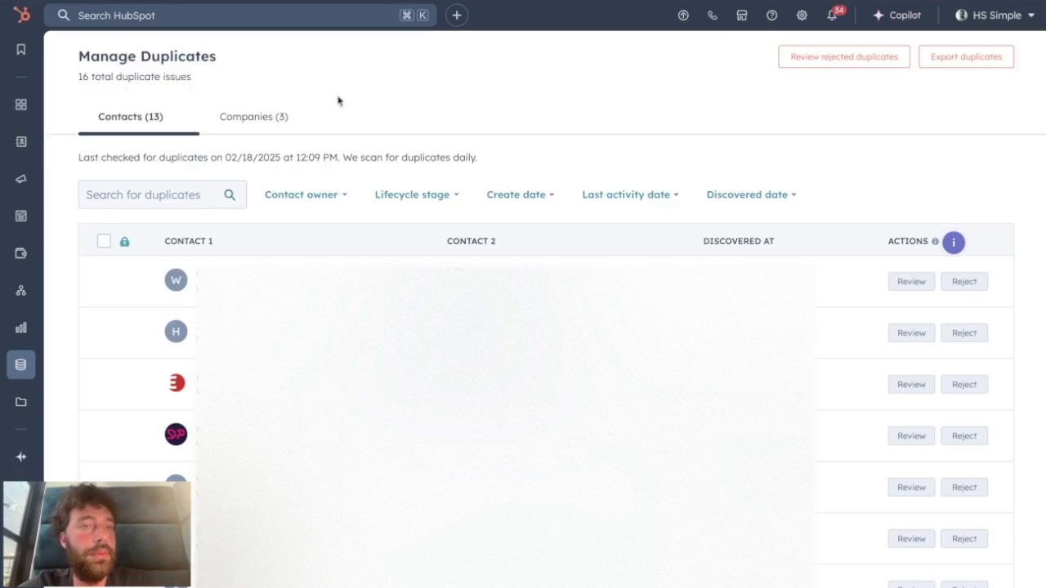
# Highlight the Manage Duplicates page title
pyautogui.moveTo(79, 56); pyautogui.dragTo(283, 62)
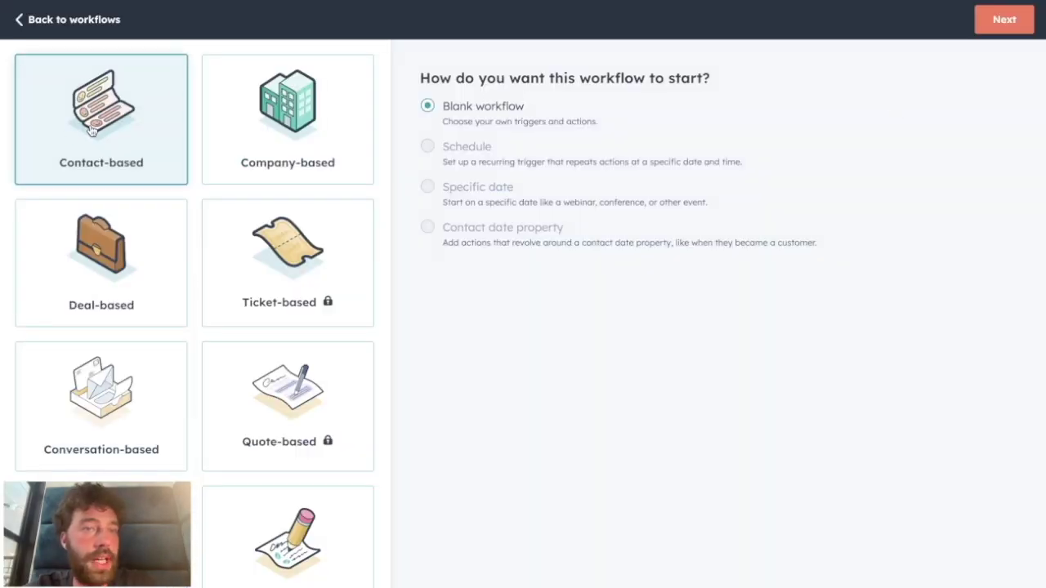
# Start a blank contact-based workflow and save it as 'Contact Deduplication based on FN LN Company URL'
pyautogui.moveTo(564, 144)
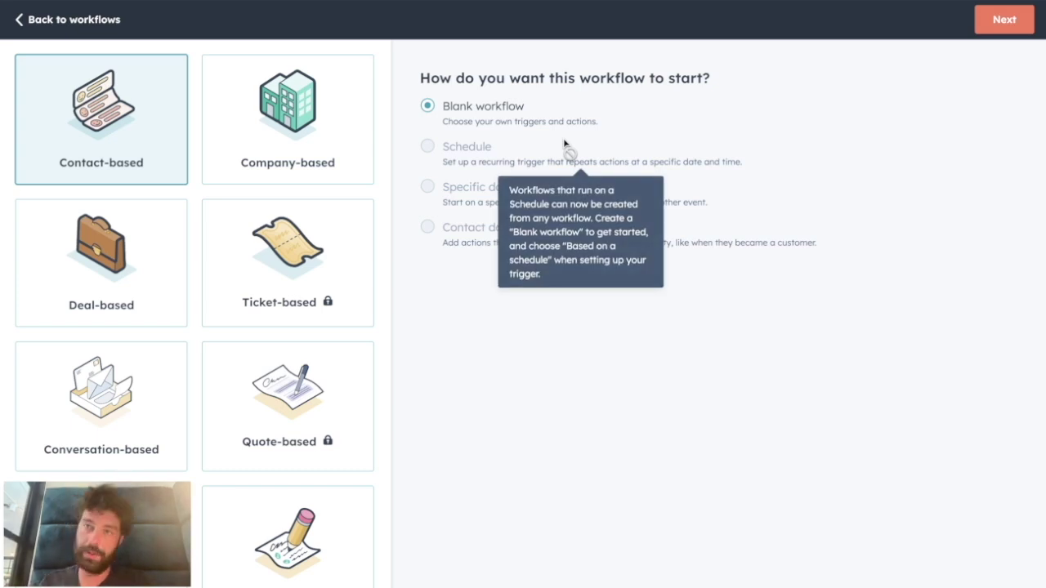
pyautogui.click(1025, 21)
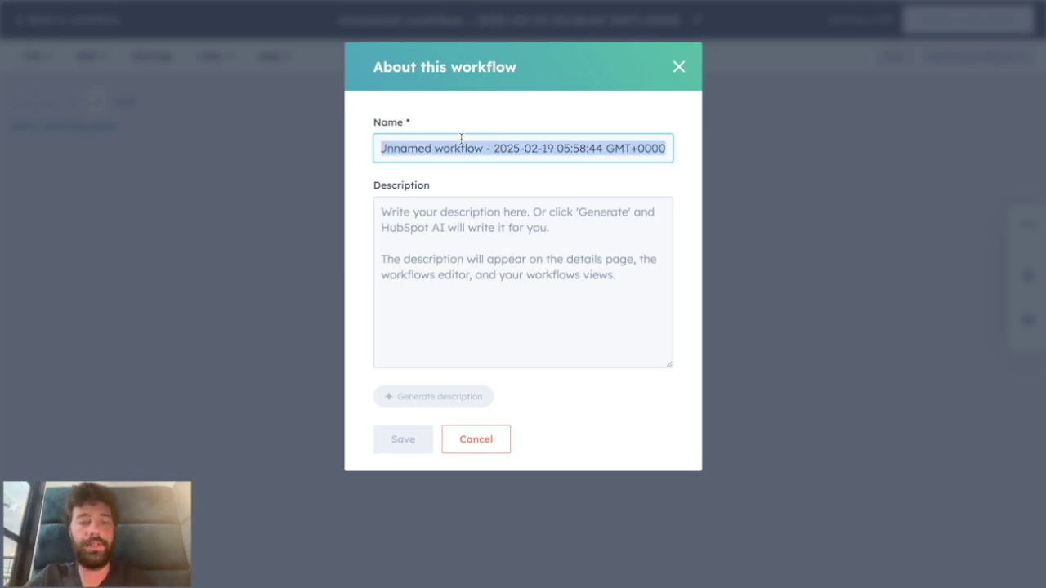
pyautogui.write('Contact Deduplica')
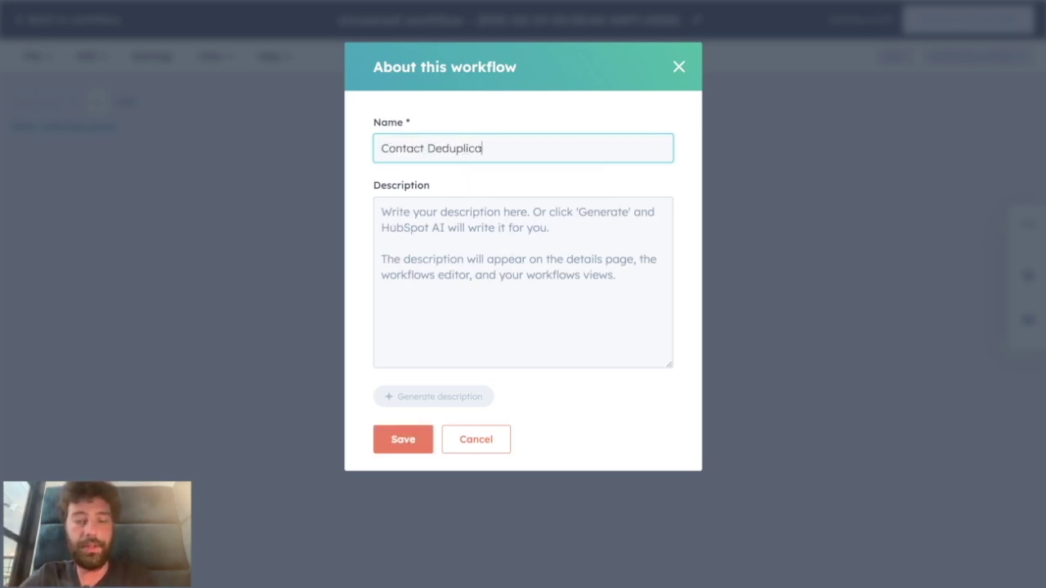
pyautogui.write('tion based on FN L')
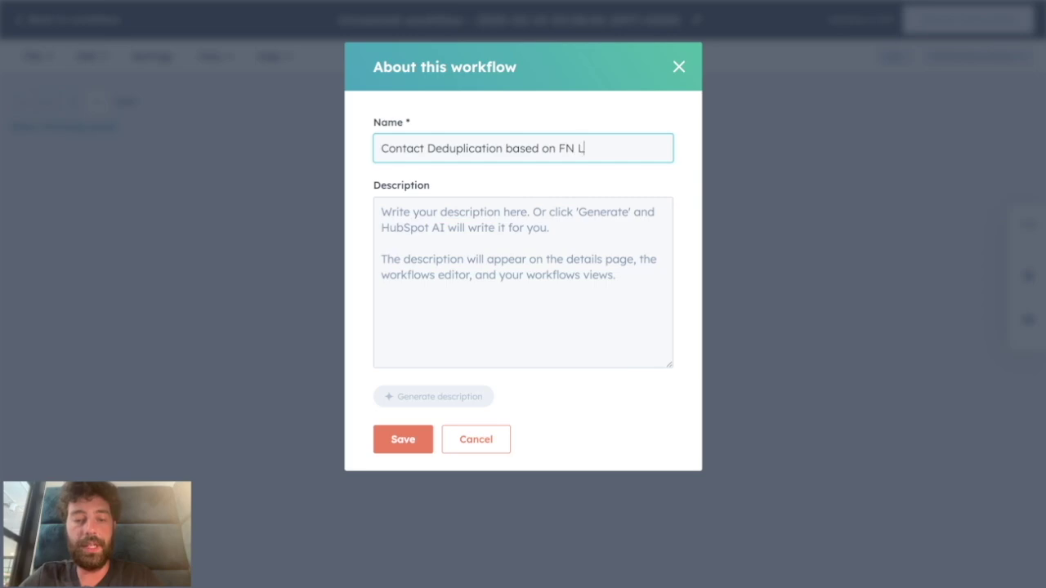
pyautogui.write('N Company URL')
pyautogui.click(402, 441)
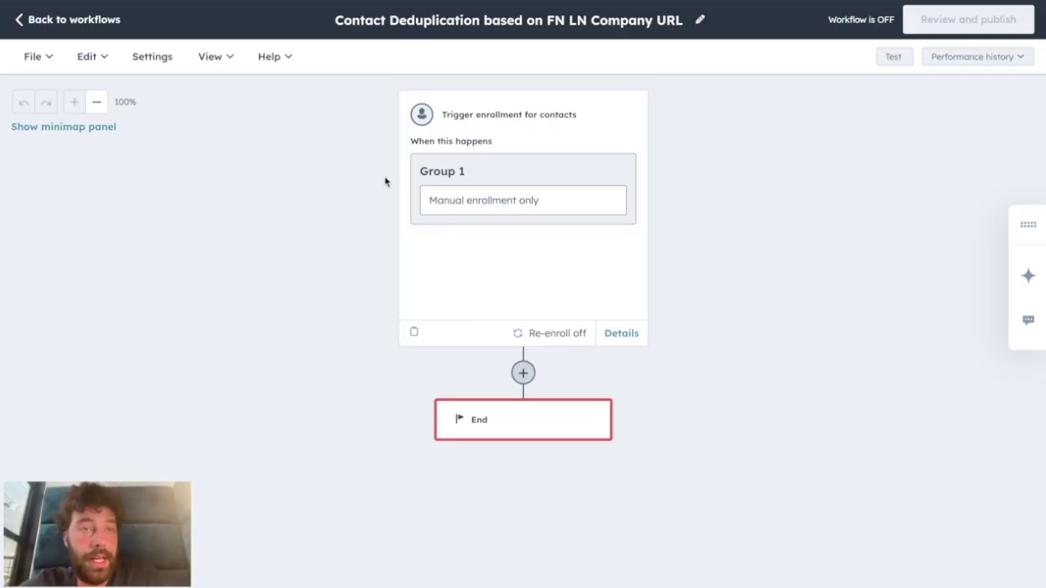
# Set the enrollment trigger to filter Koalify Duplicate Rules is any of Company URL + FN LN
pyautogui.click(468, 267)
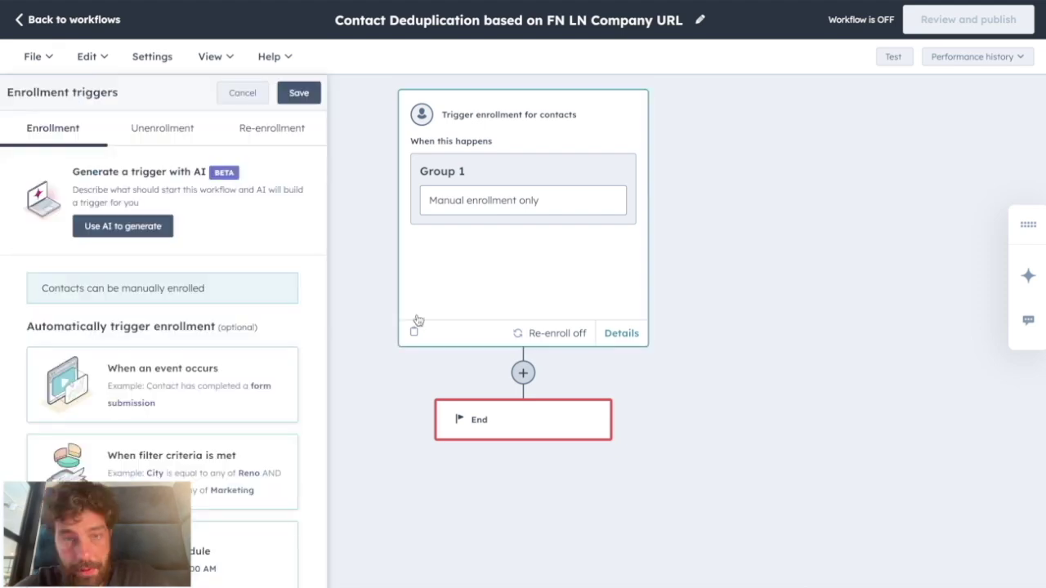
pyautogui.click(228, 461)
pyautogui.click(392, 264)
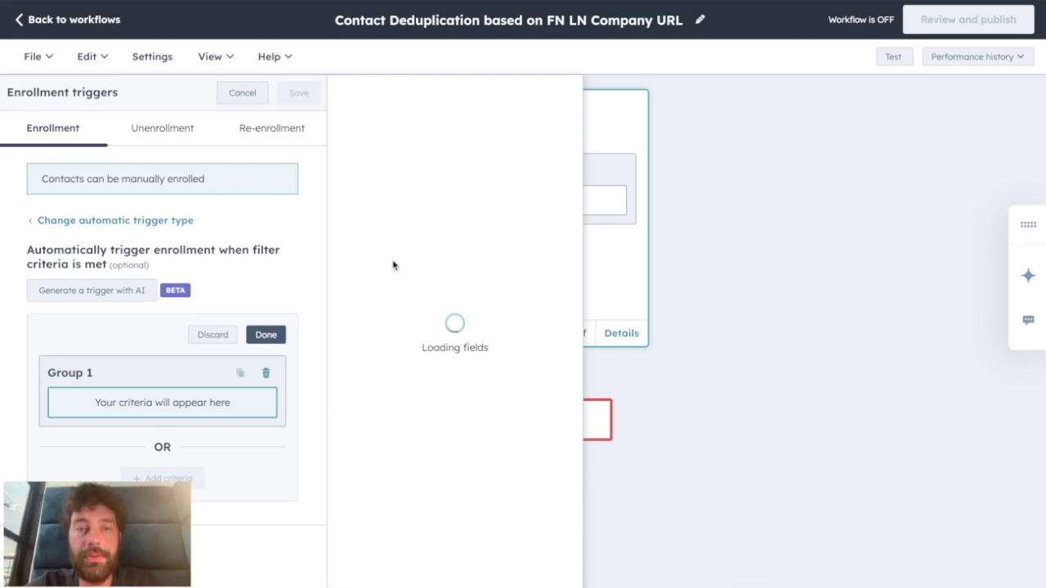
pyautogui.write('koalif')
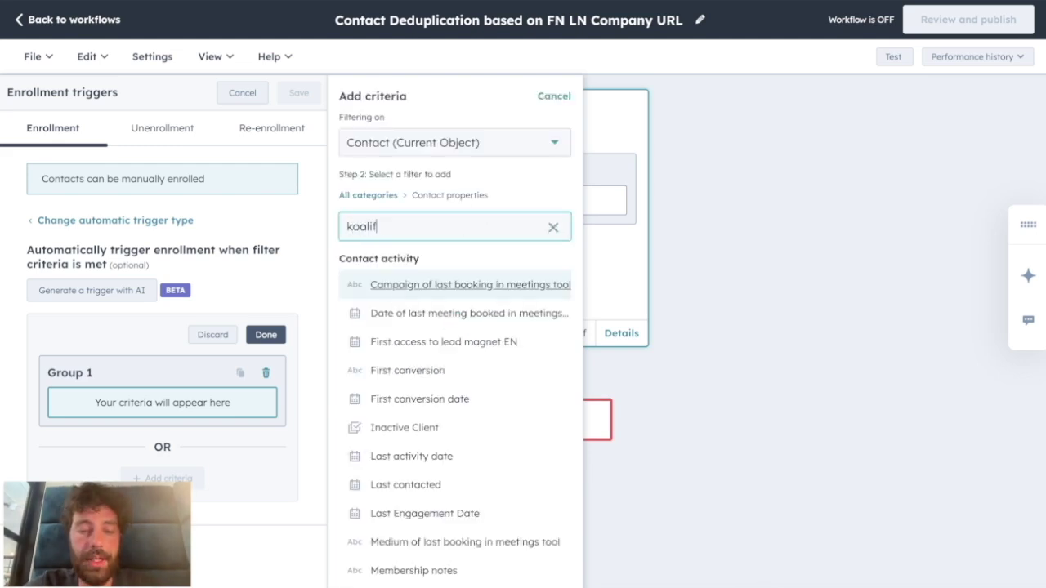
pyautogui.write('y')
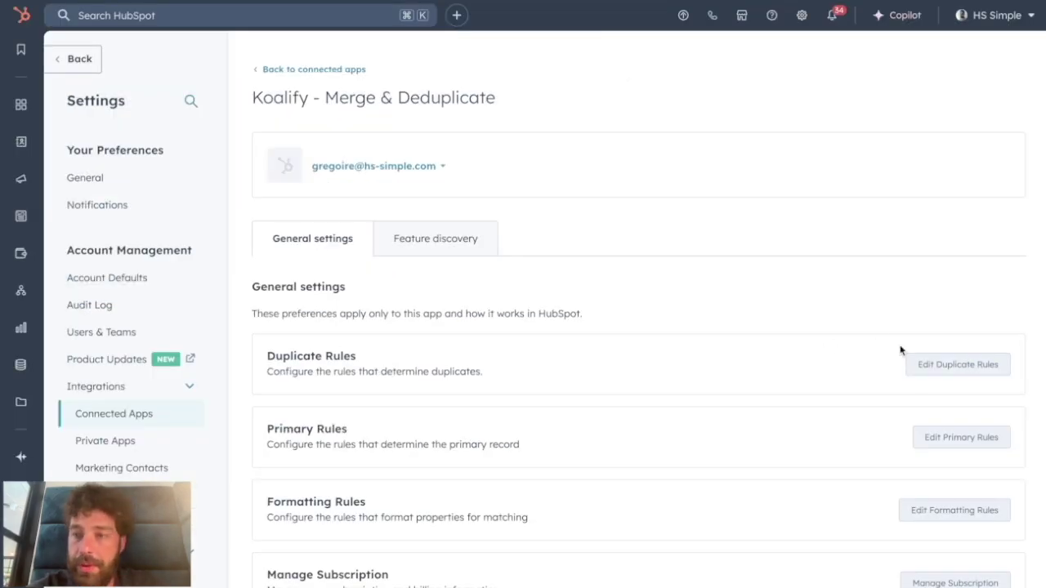
pyautogui.click(907, 360)
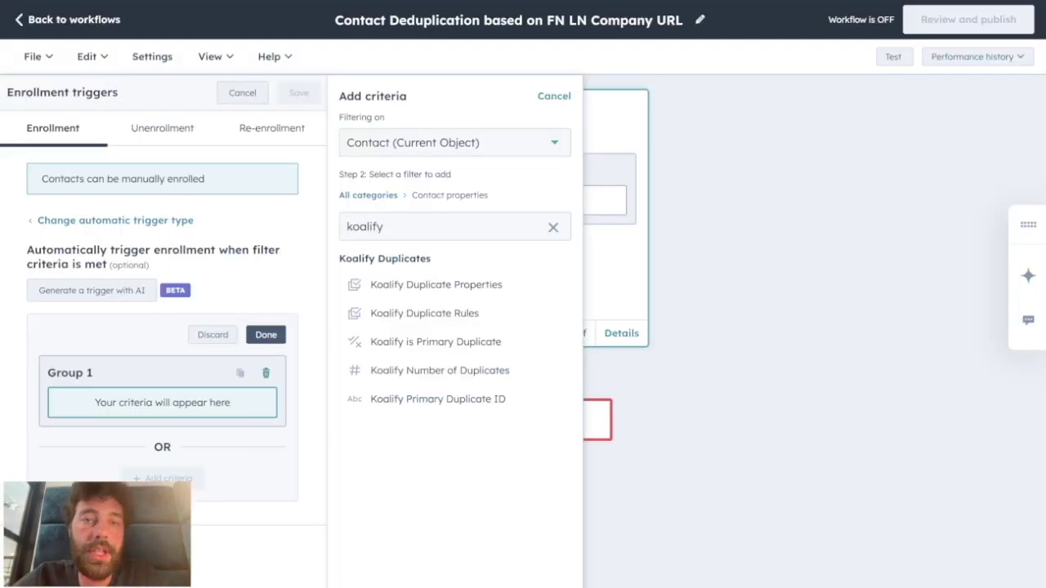
pyautogui.click(433, 329)
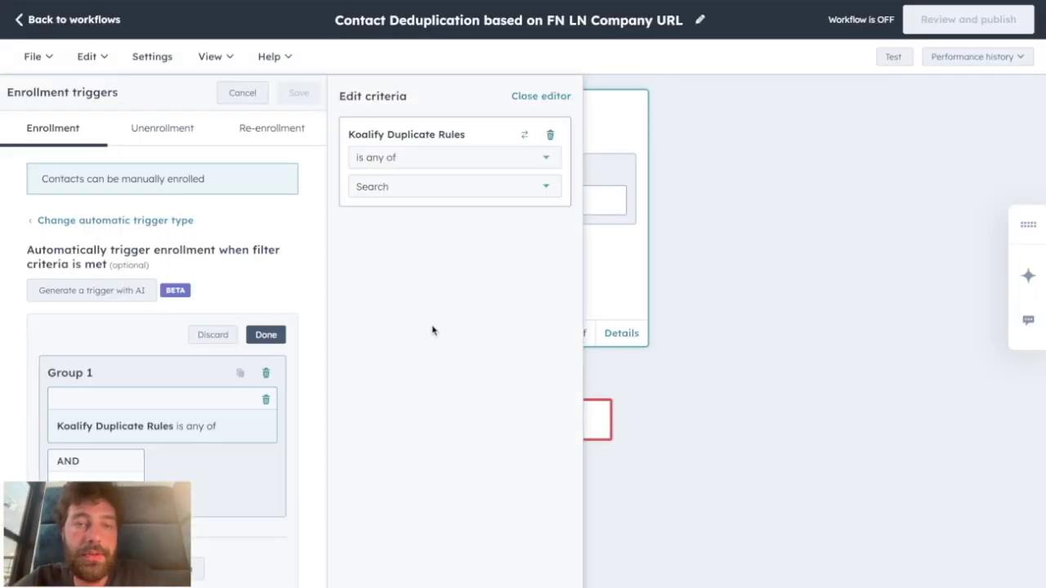
pyautogui.click(401, 186)
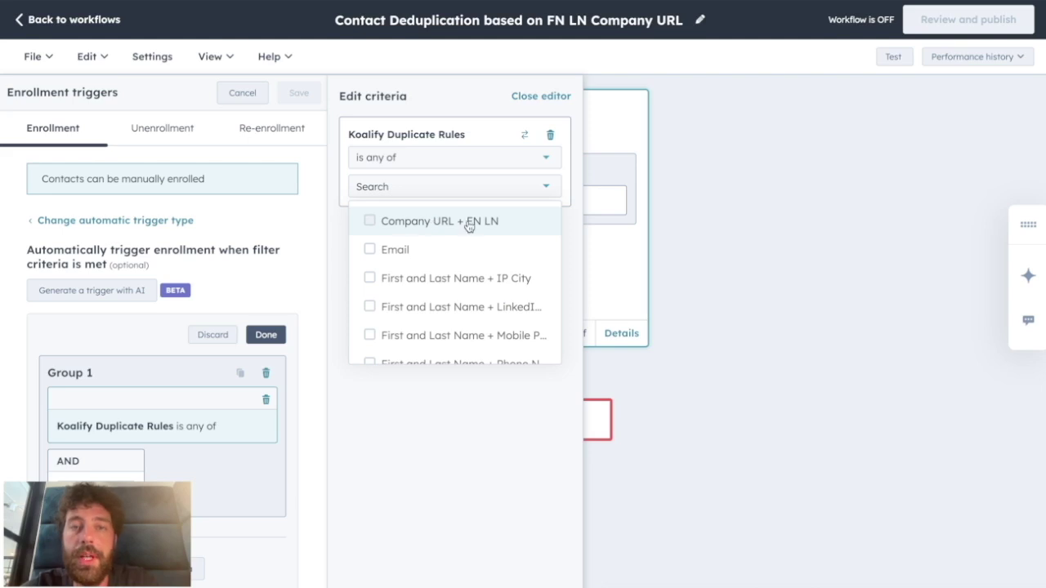
pyautogui.click(518, 224)
pyautogui.click(252, 332)
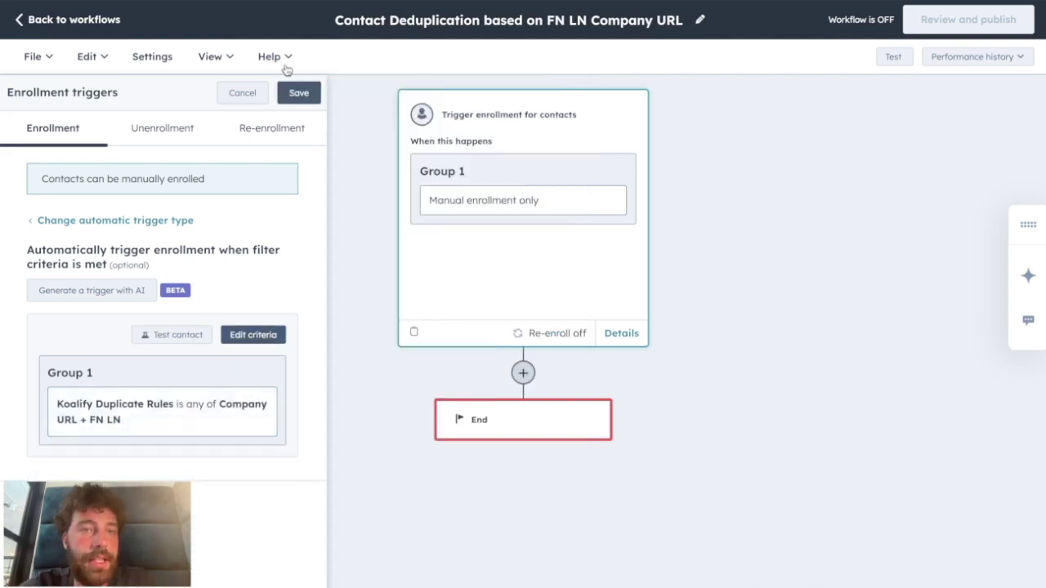
pyautogui.click(298, 93)
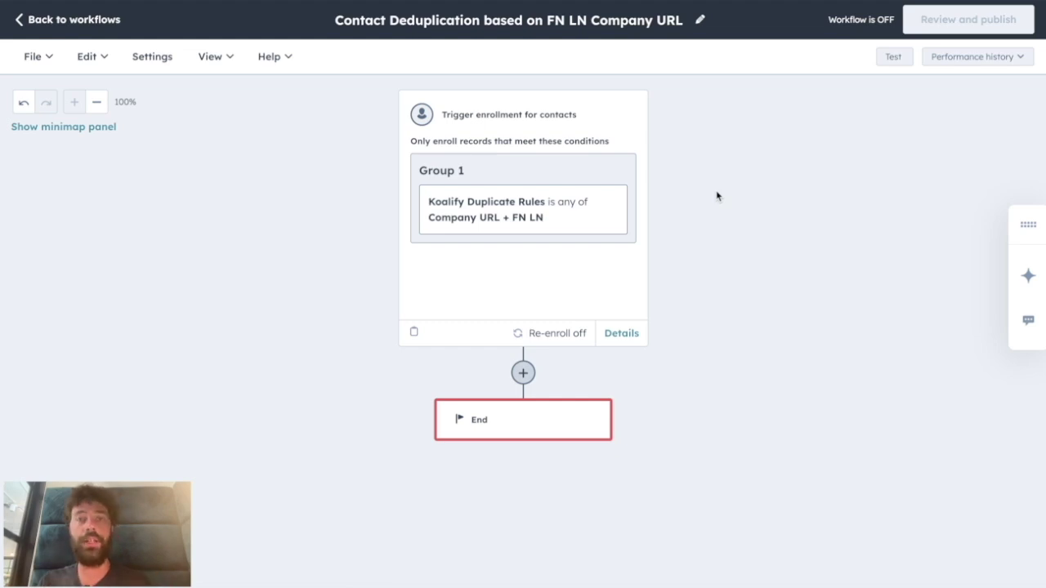
# Turn on re-enrollment for the trigger and save it
pyautogui.click(531, 180)
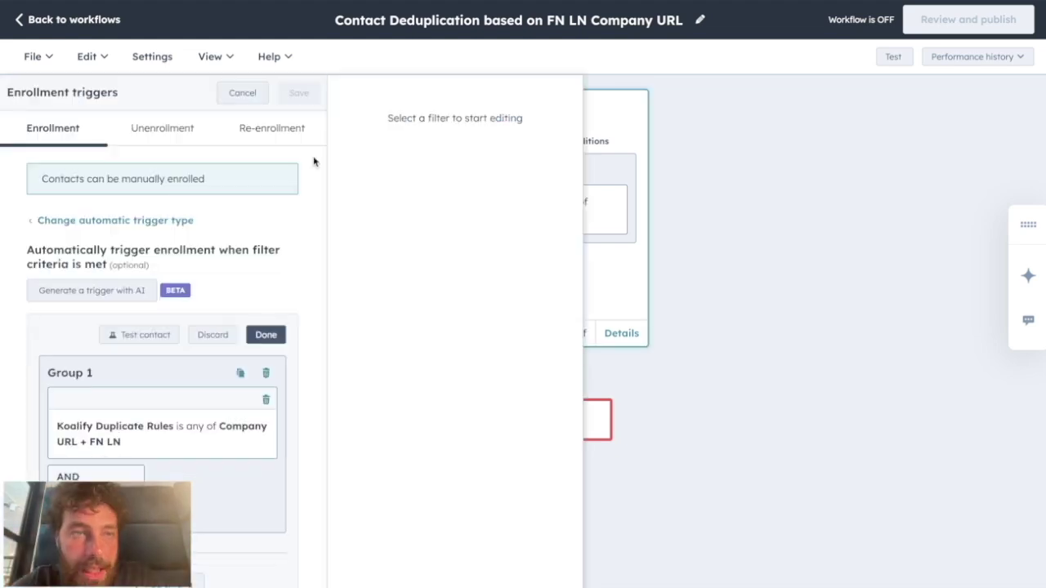
pyautogui.click(260, 131)
pyautogui.click(78, 222)
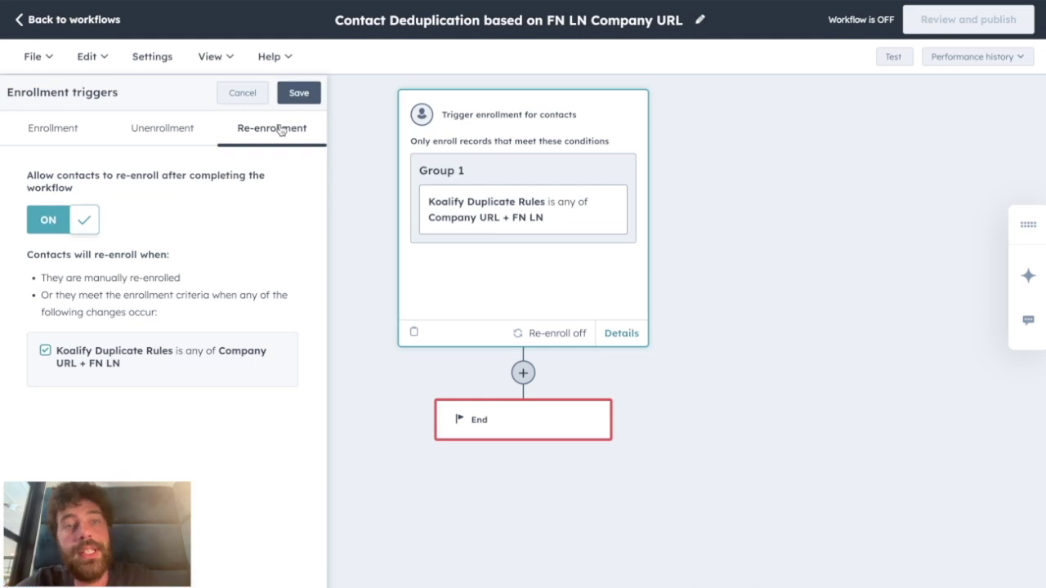
pyautogui.click(304, 92)
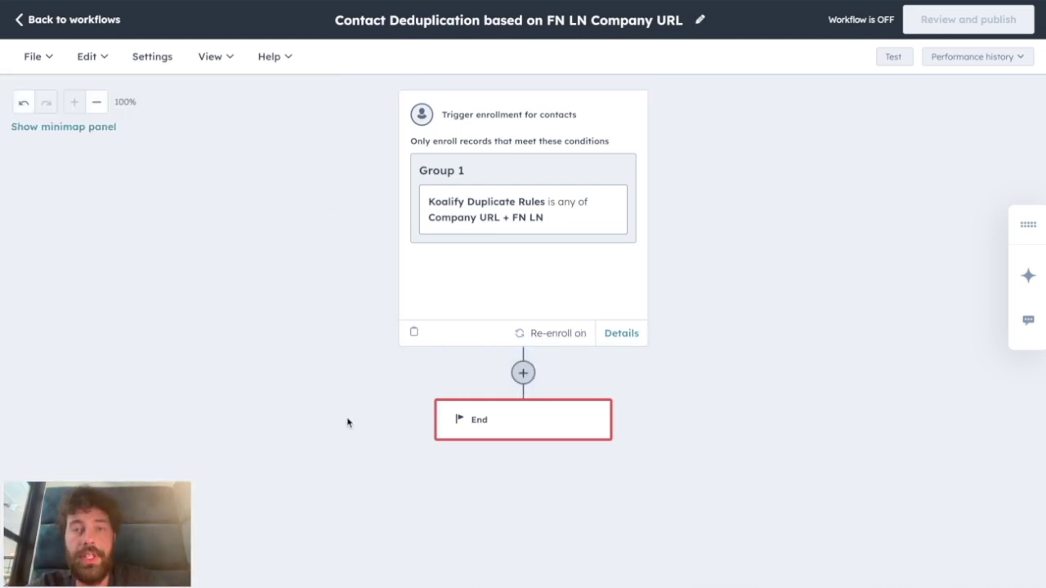
# Insert the Koalify - Merge & Deduplicate 'Merge Duplicate Contact' action below the trigger and save
pyautogui.click(523, 373)
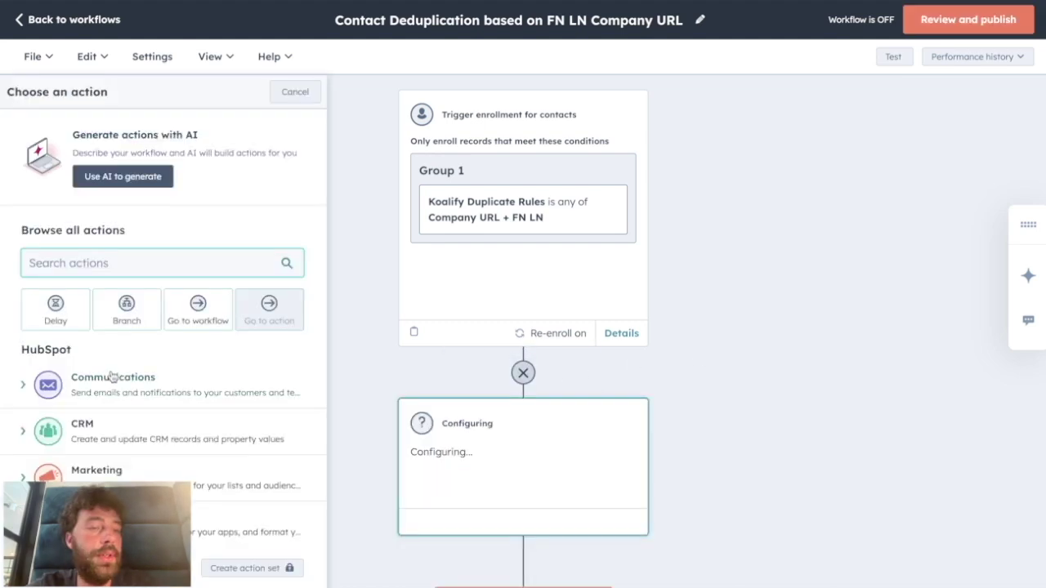
pyautogui.scroll(-3, 112, 375)
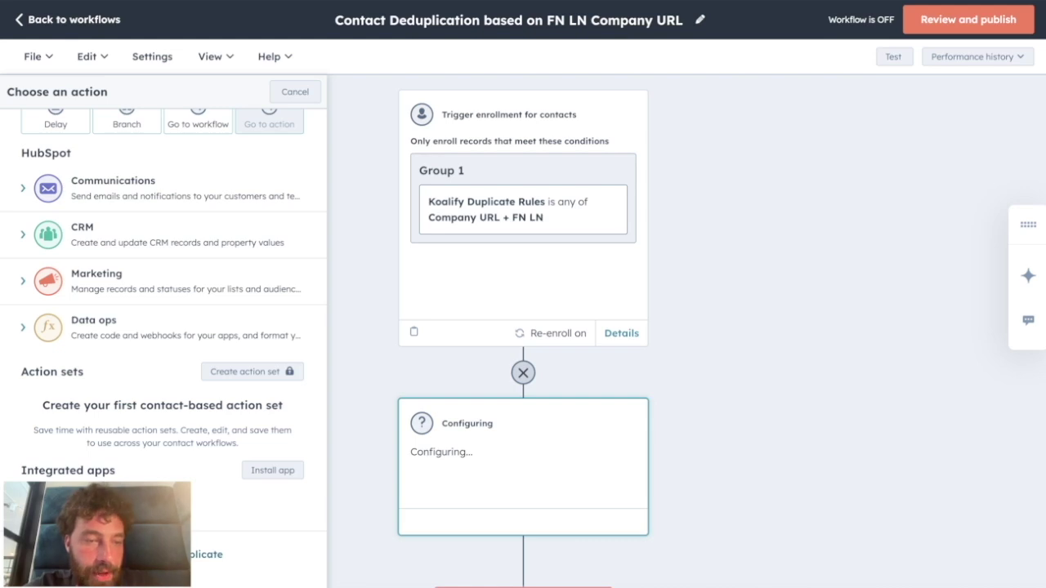
pyautogui.click(206, 554)
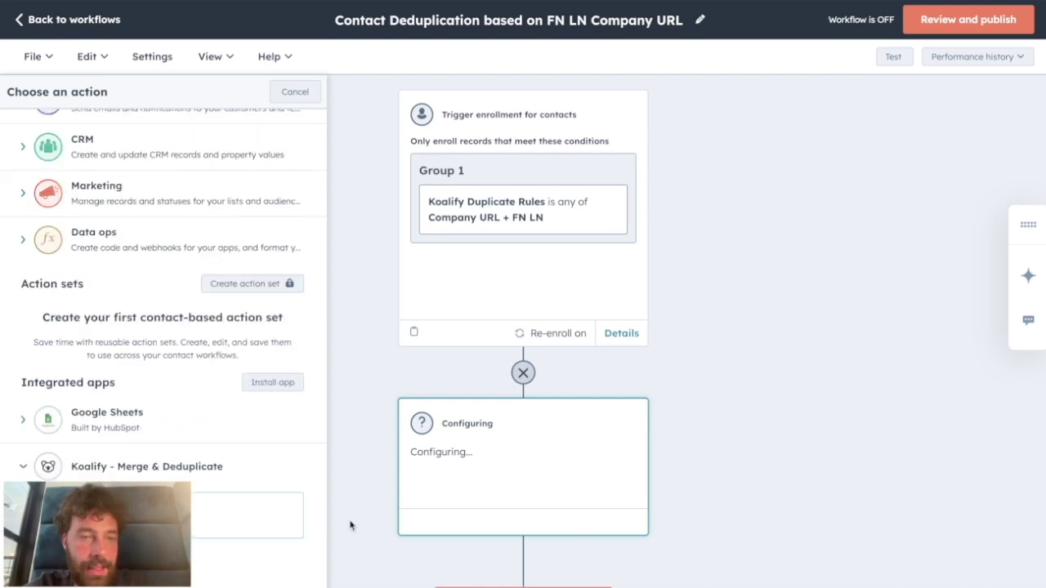
pyautogui.click(227, 511)
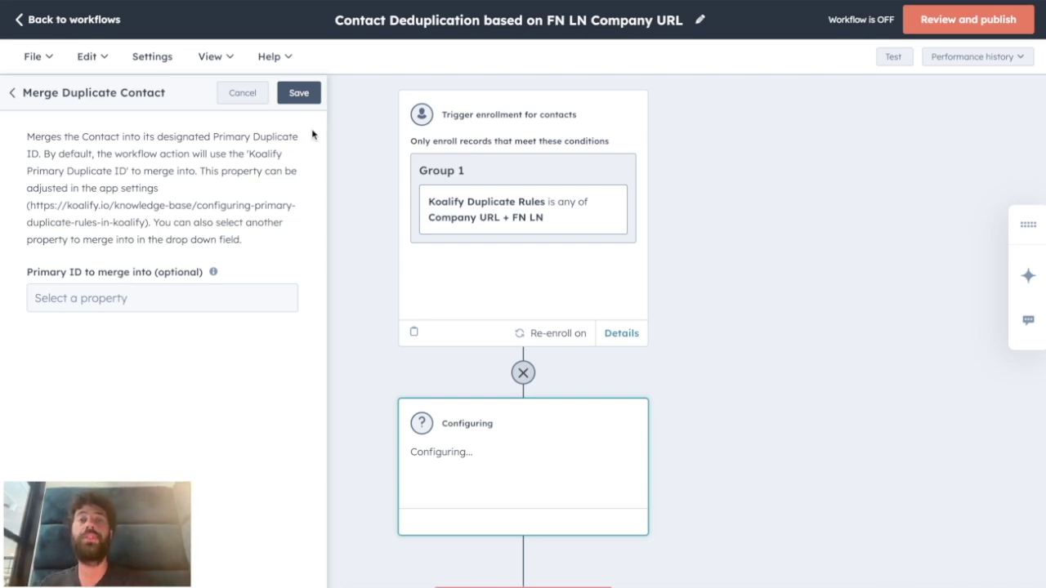
pyautogui.moveTo(34, 206); pyautogui.dragTo(152, 220)
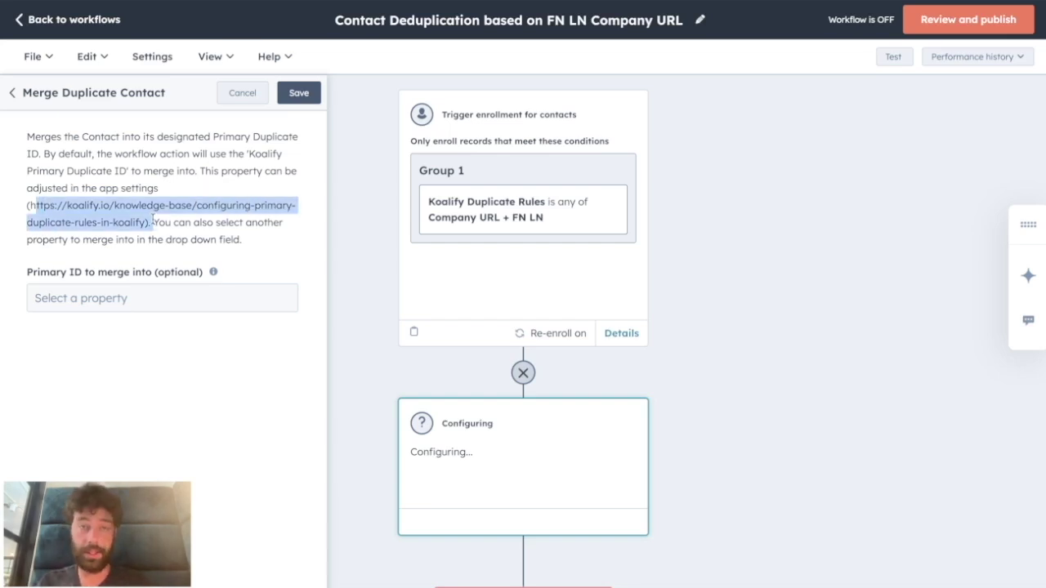
pyautogui.click(298, 93)
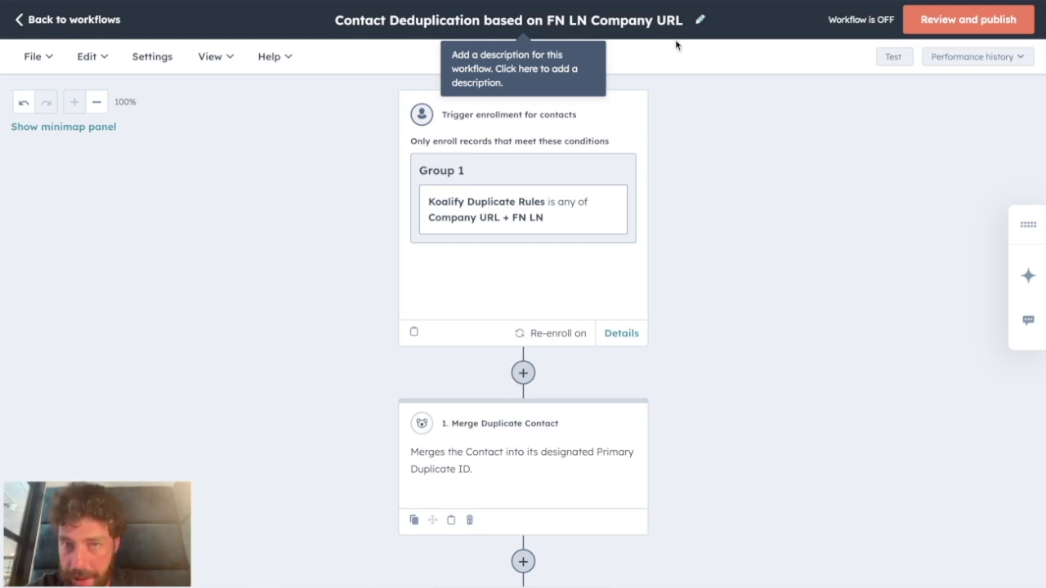
# Add Email and First and Last Name + IP City, LinkedIn URL, Mobile Phone to the Koalify rules filter
pyautogui.click(490, 293)
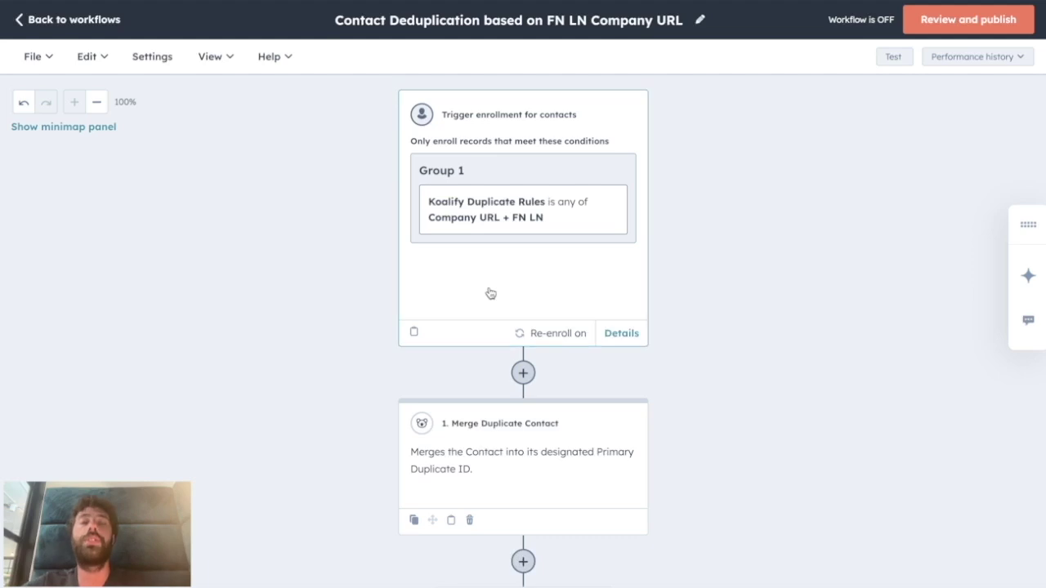
pyautogui.click(219, 423)
pyautogui.click(551, 192)
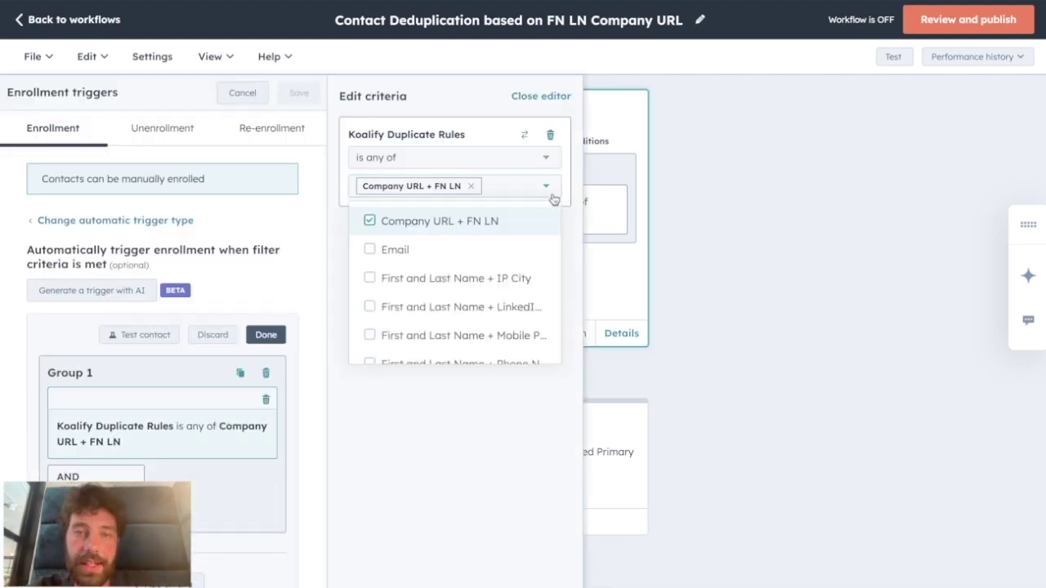
pyautogui.click(446, 249)
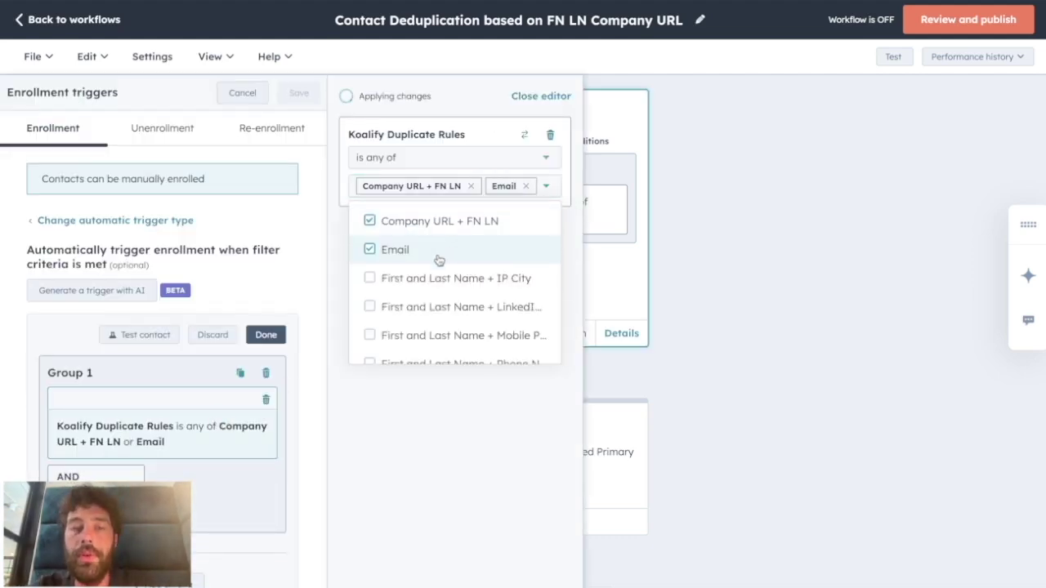
pyautogui.click(434, 278)
pyautogui.click(379, 362)
pyautogui.click(377, 390)
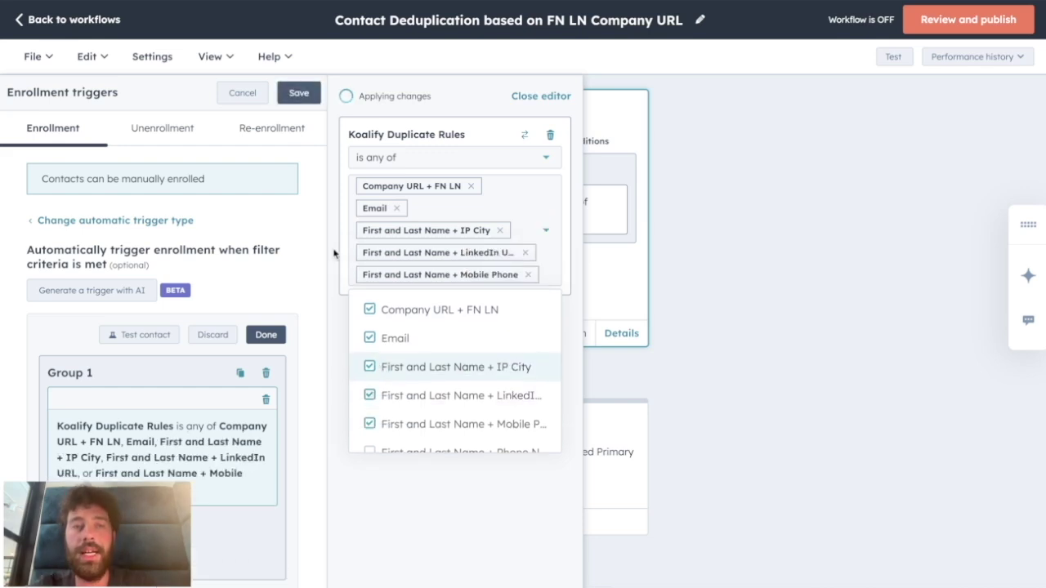
pyautogui.click(299, 93)
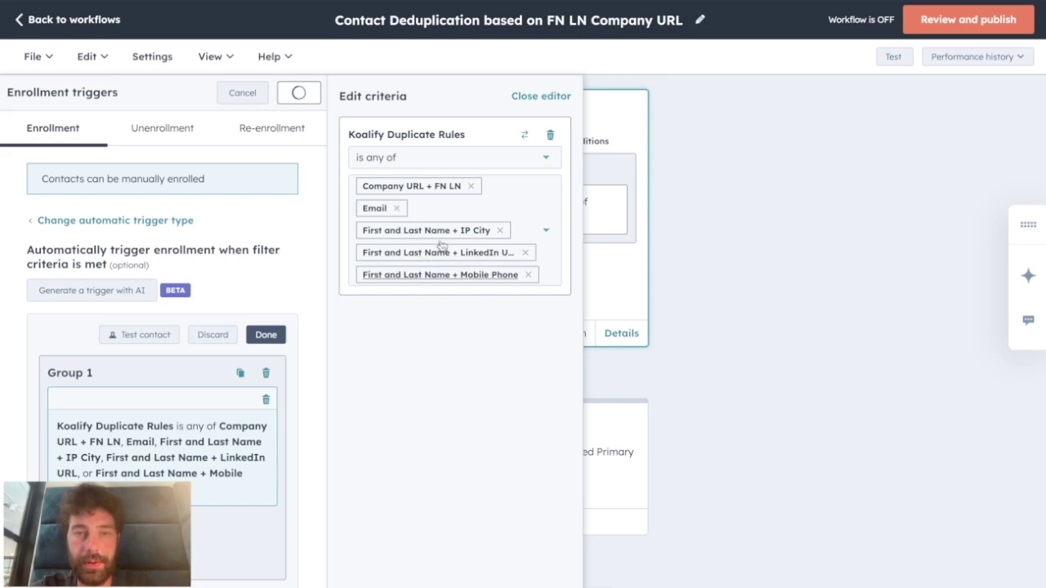